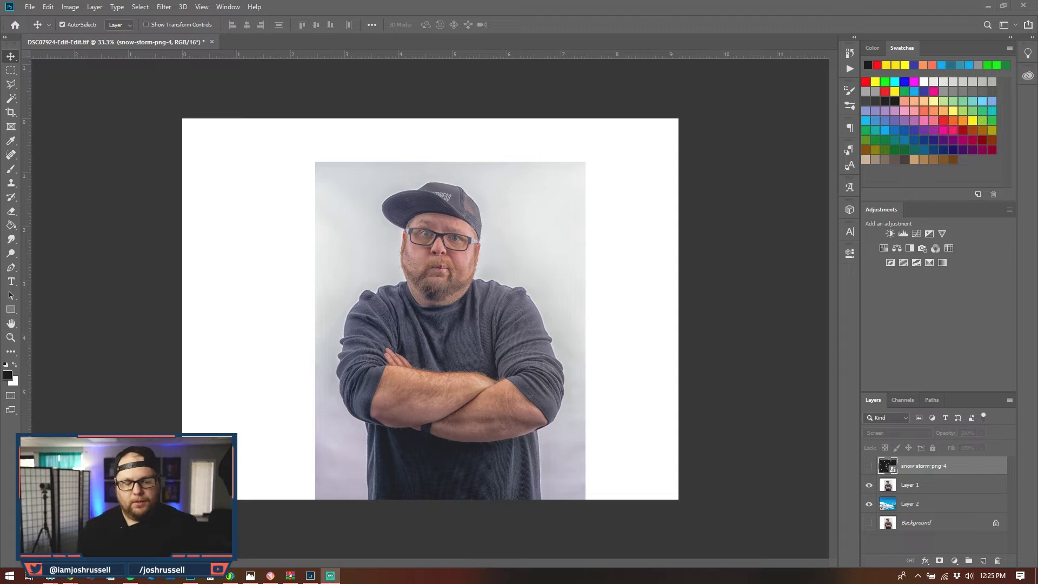
# Zoom in on the man's portrait.
pyautogui.hotkey('ctrl', '+')
pyautogui.hotkey('ctrl', '+')
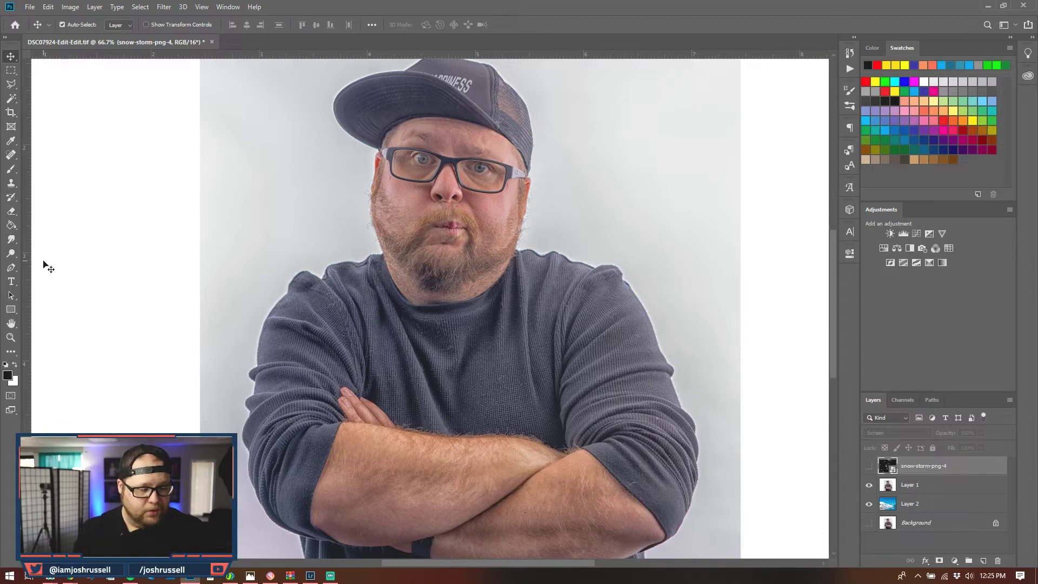
pyautogui.click(11, 267)
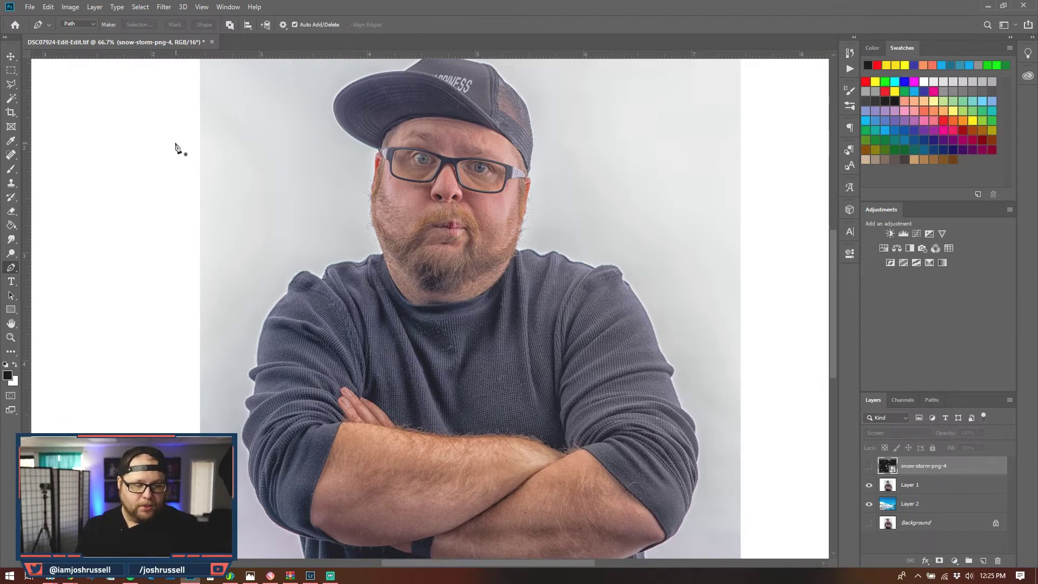
pyautogui.click(10, 98)
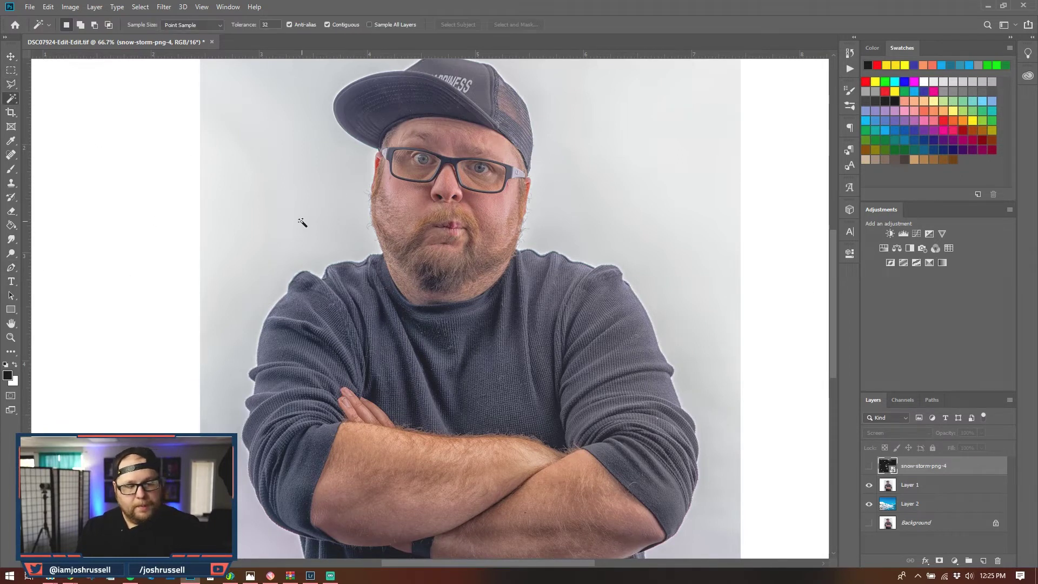
pyautogui.click(316, 201)
pyautogui.hotkey('ctrl', 'd')
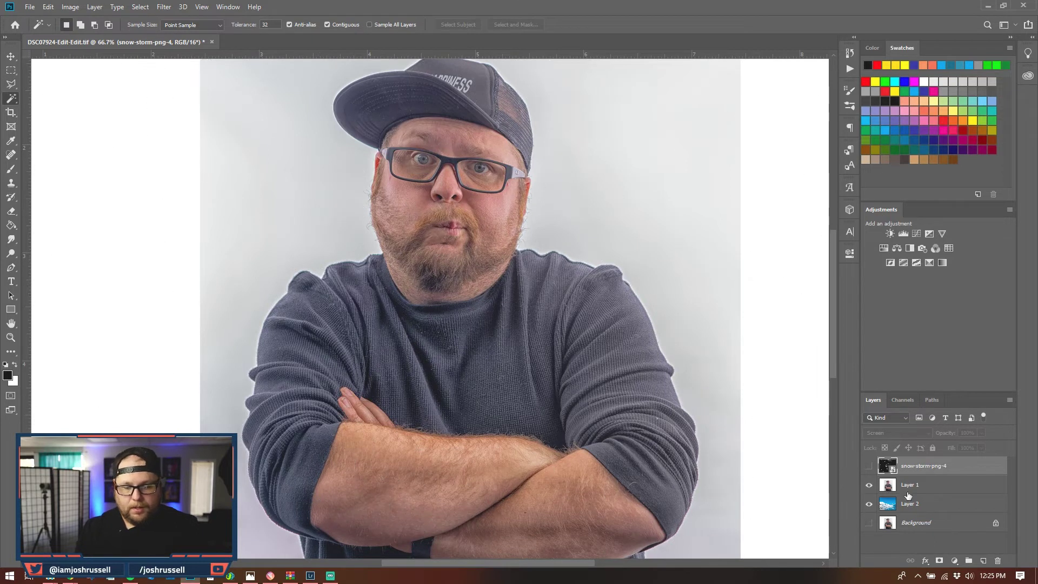
pyautogui.click(933, 487)
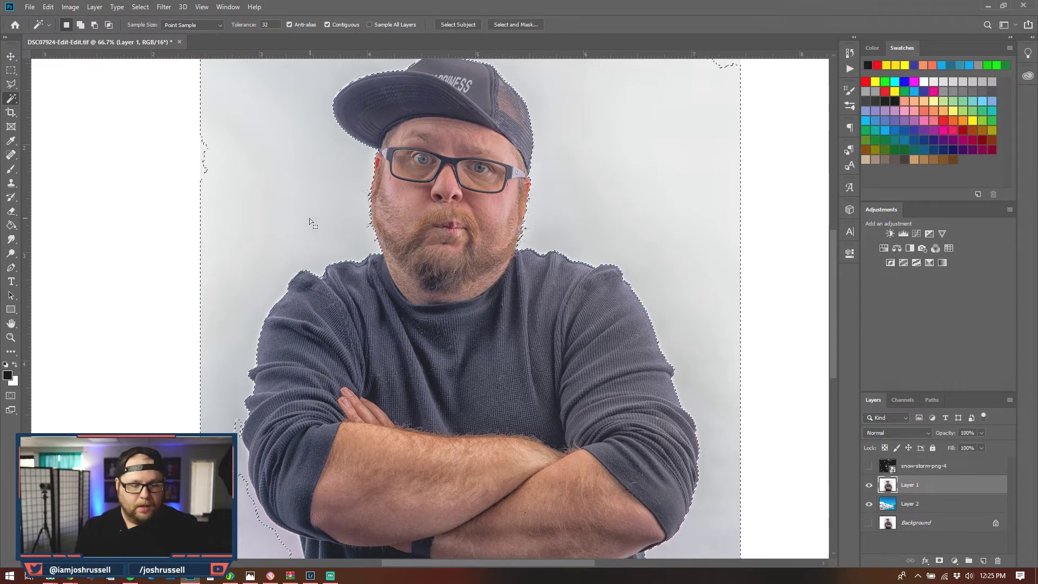
pyautogui.click(330, 217)
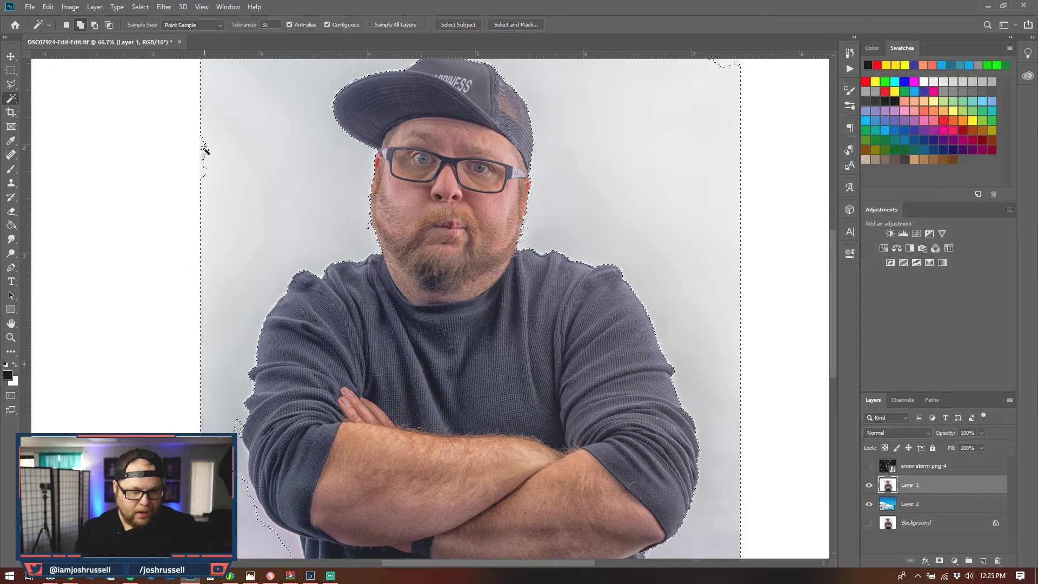
pyautogui.click(204, 152)
pyautogui.keyDown('shift'); pyautogui.click(372, 231); pyautogui.keyUp('shift')
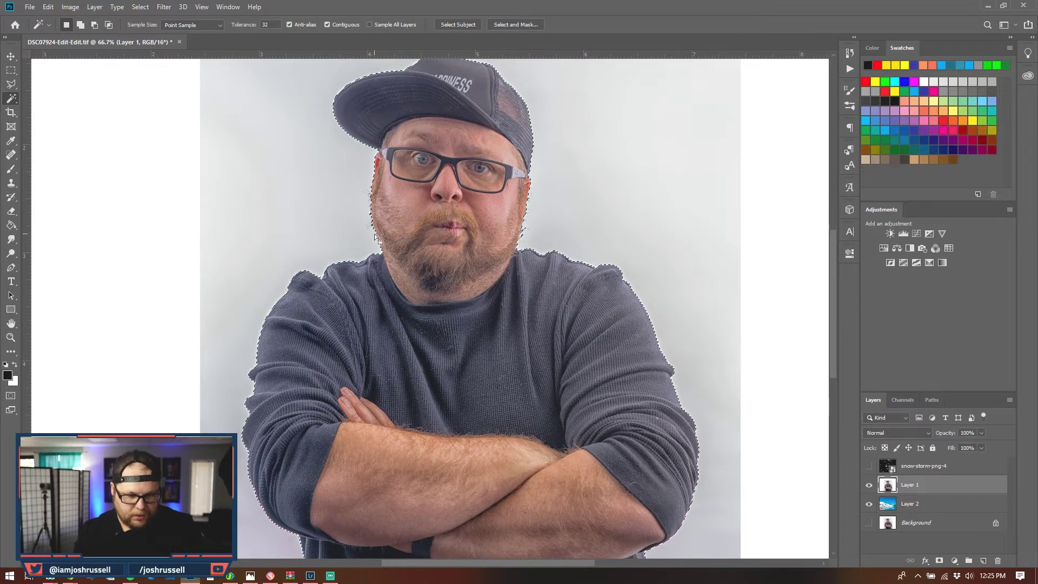
pyautogui.rightClick(10, 98)
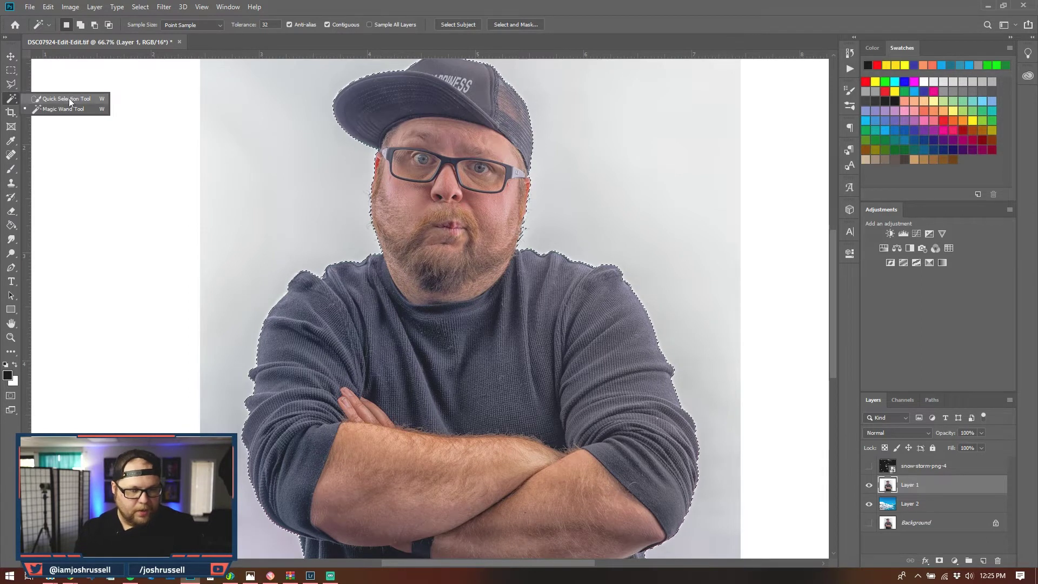
pyautogui.click(54, 99)
pyautogui.moveTo(332, 195); pyautogui.dragTo(301, 199)
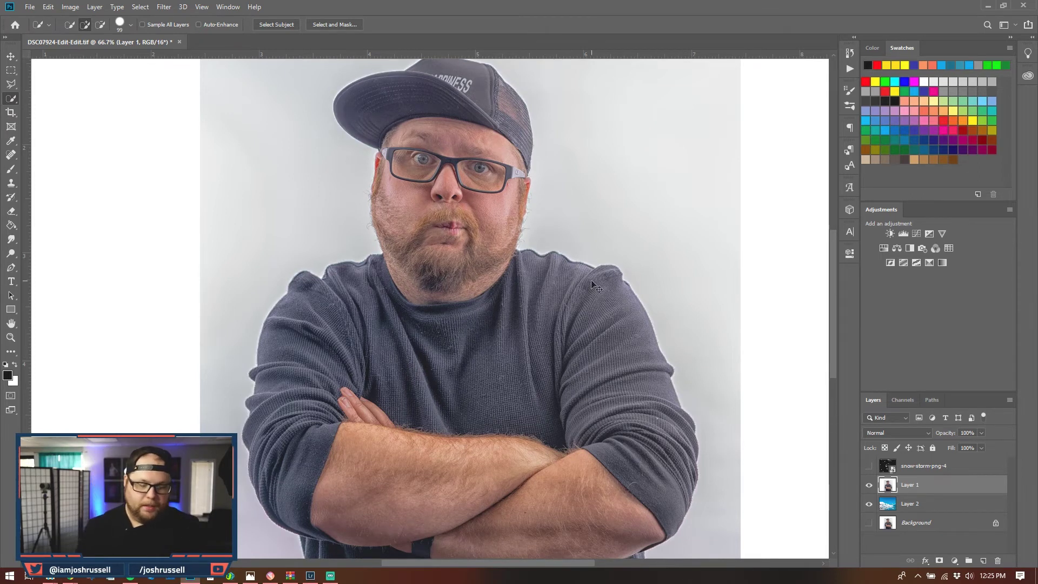
pyautogui.hotkey('ctrl', '+')
pyautogui.moveTo(607, 263); pyautogui.dragTo(557, 431)
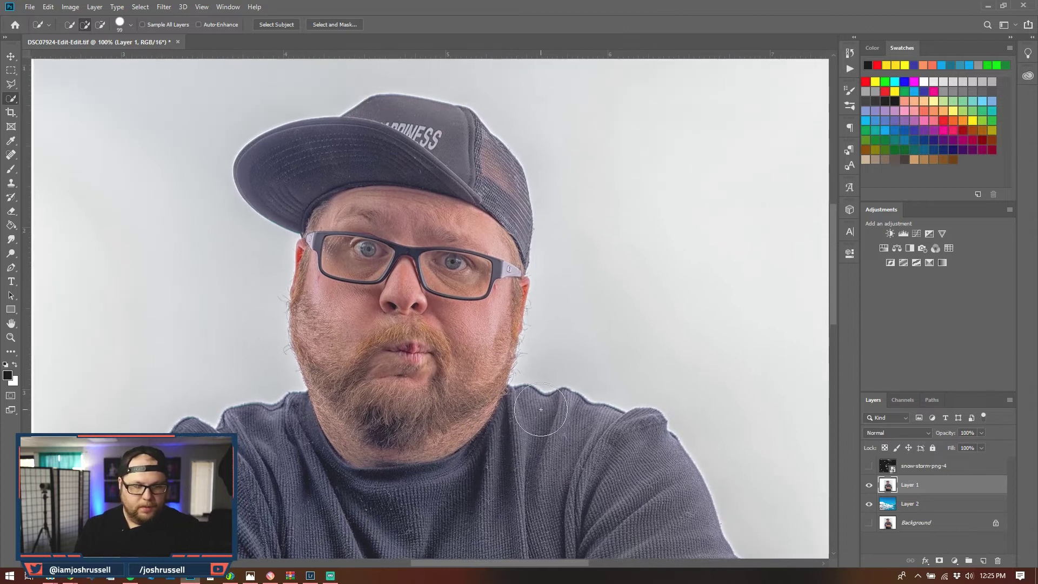
pyautogui.click(12, 268)
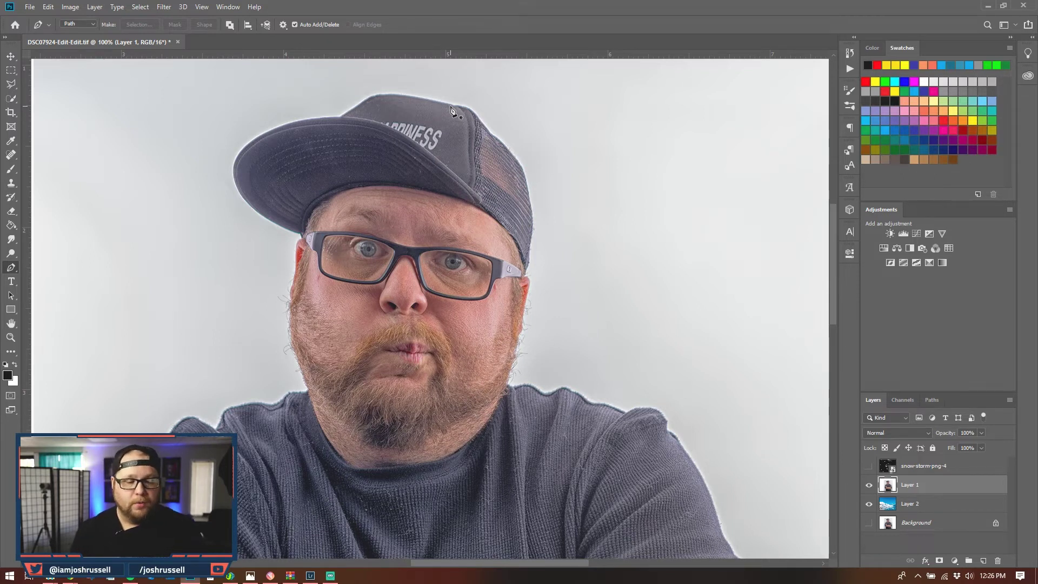
pyautogui.hotkey('ctrl', '+')
# At 200%, lay curved pen anchors along the cap's top edge, undoing one misplaced point.
pyautogui.scroll(5, 487, 270)
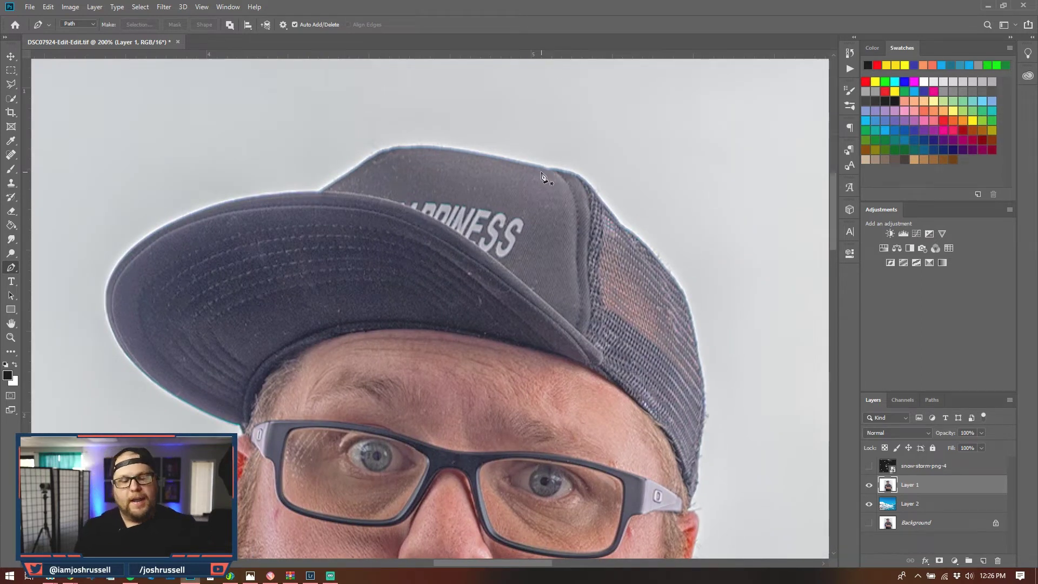
pyautogui.click(541, 172)
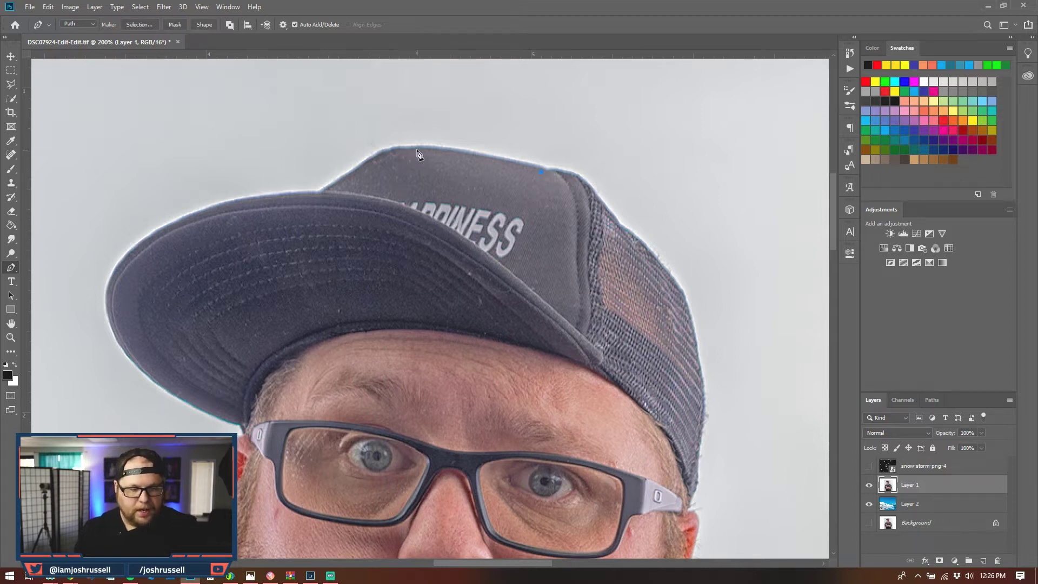
pyautogui.click(417, 153)
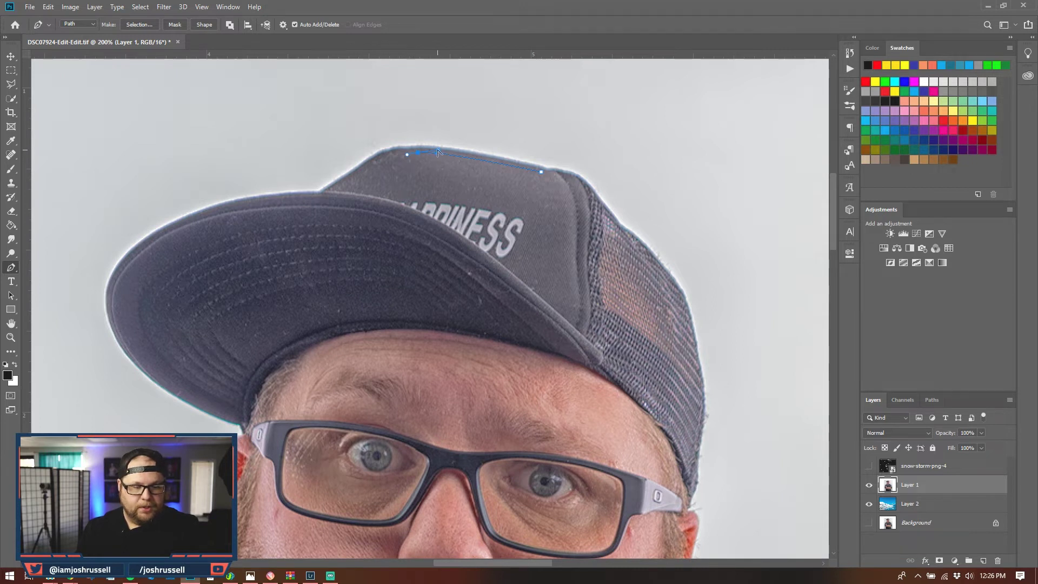
pyautogui.moveTo(432, 171); pyautogui.dragTo(448, 157)
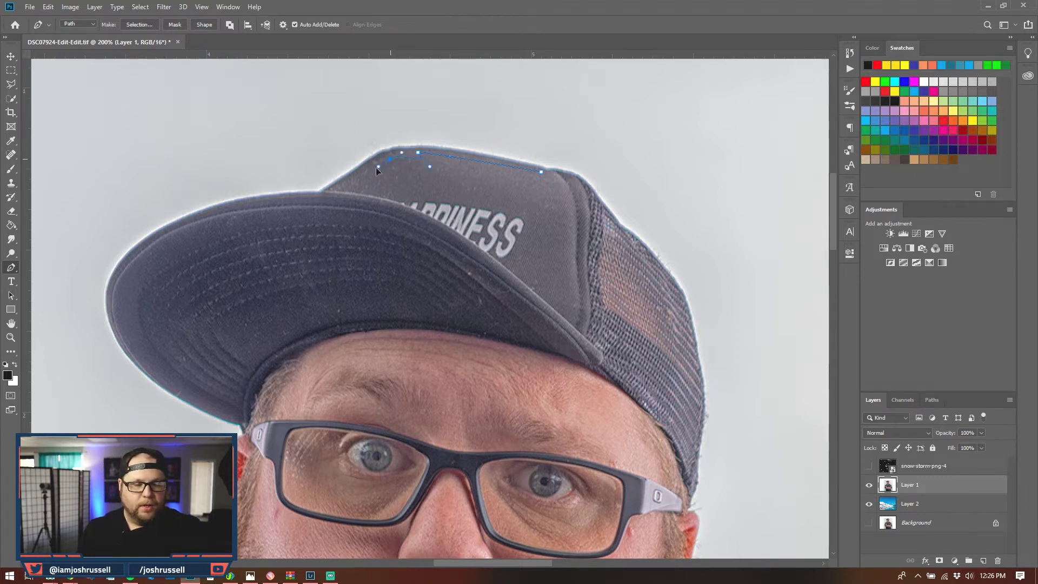
pyautogui.moveTo(377, 168); pyautogui.dragTo(353, 146)
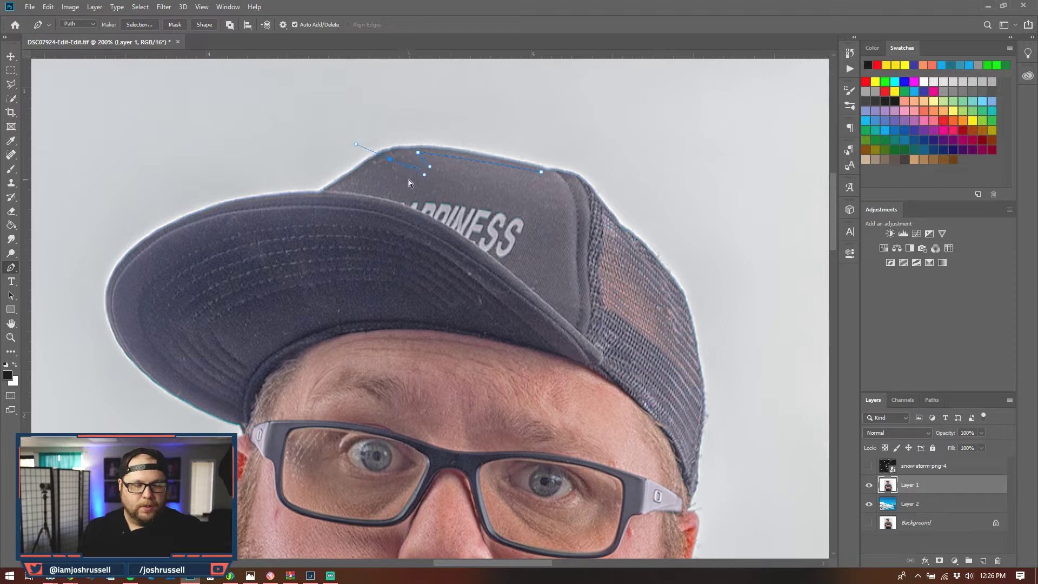
pyautogui.hotkey('ctrl', 'z')
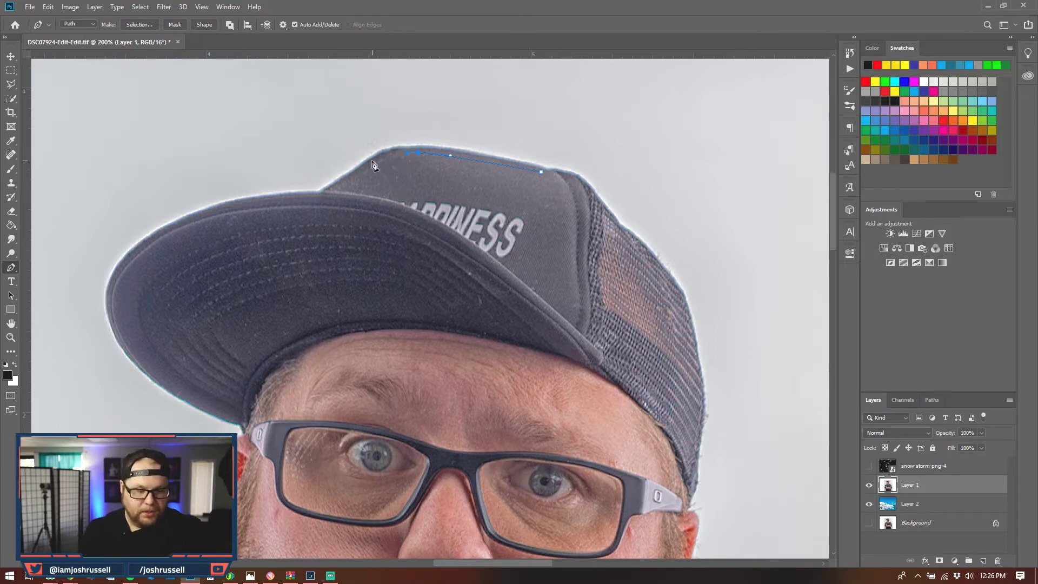
pyautogui.moveTo(371, 166); pyautogui.dragTo(367, 172)
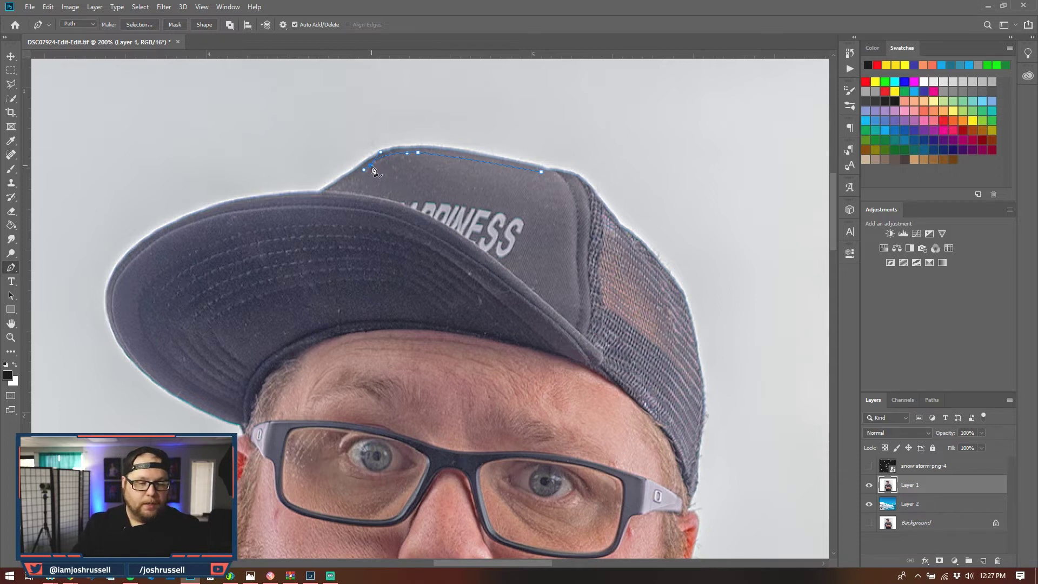
pyautogui.moveTo(372, 166); pyautogui.dragTo(381, 190)
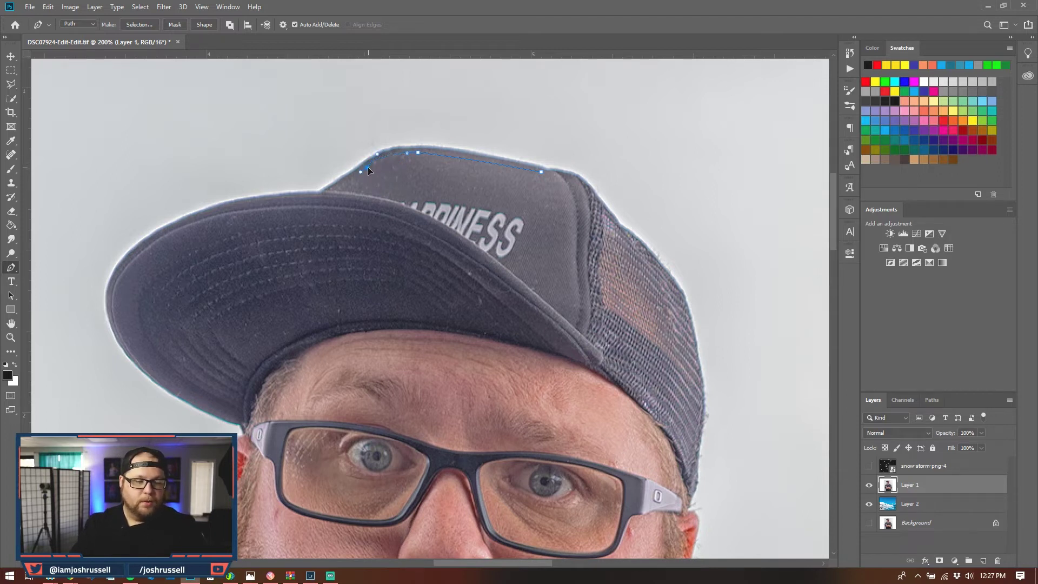
pyautogui.moveTo(368, 169); pyautogui.dragTo(372, 176)
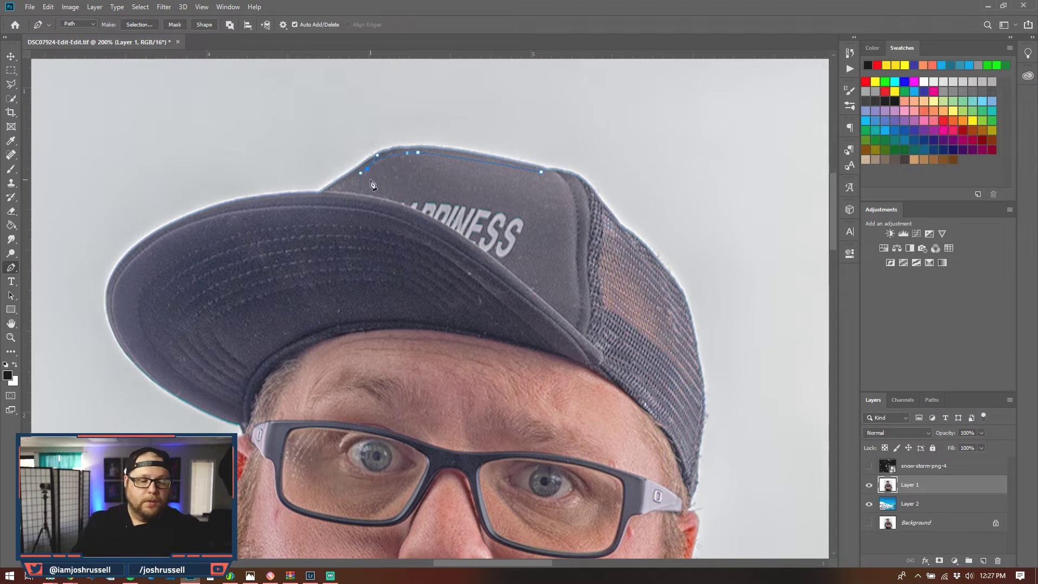
pyautogui.click(338, 188)
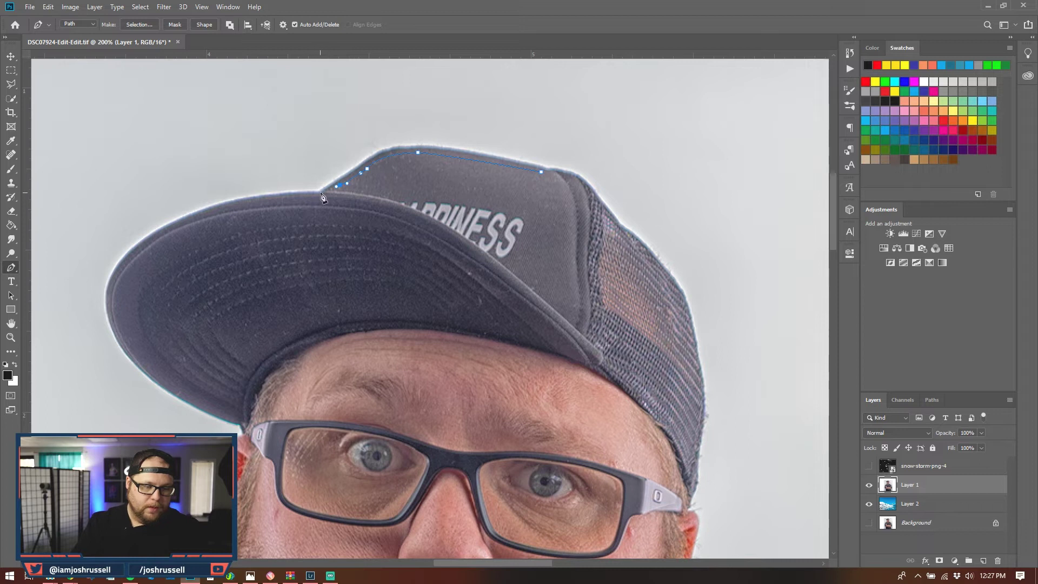
# Extend the pen path with curved anchors along the cap brim to its left tip.
pyautogui.click(323, 194)
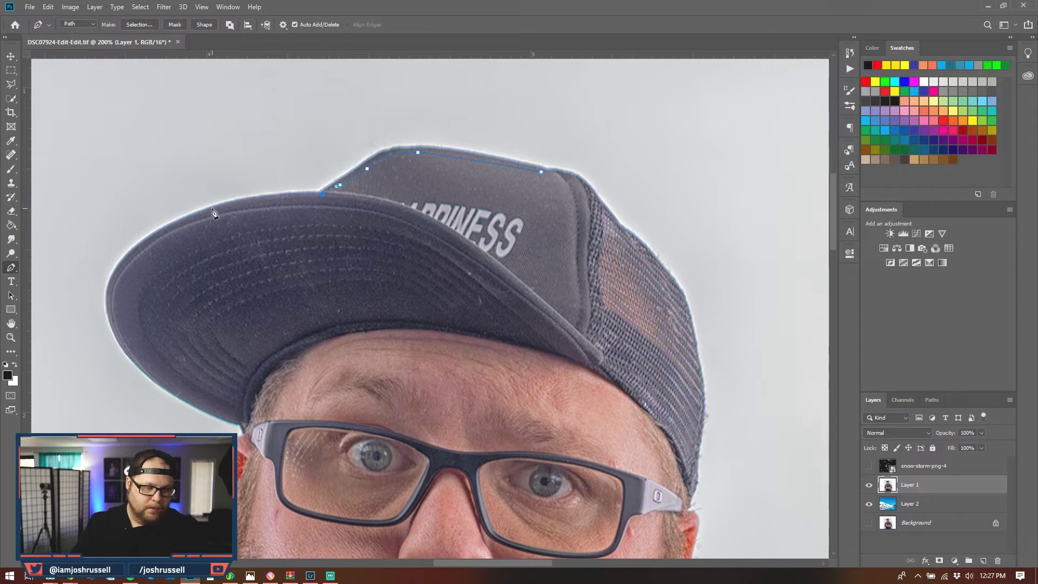
pyautogui.moveTo(206, 214); pyautogui.dragTo(236, 201)
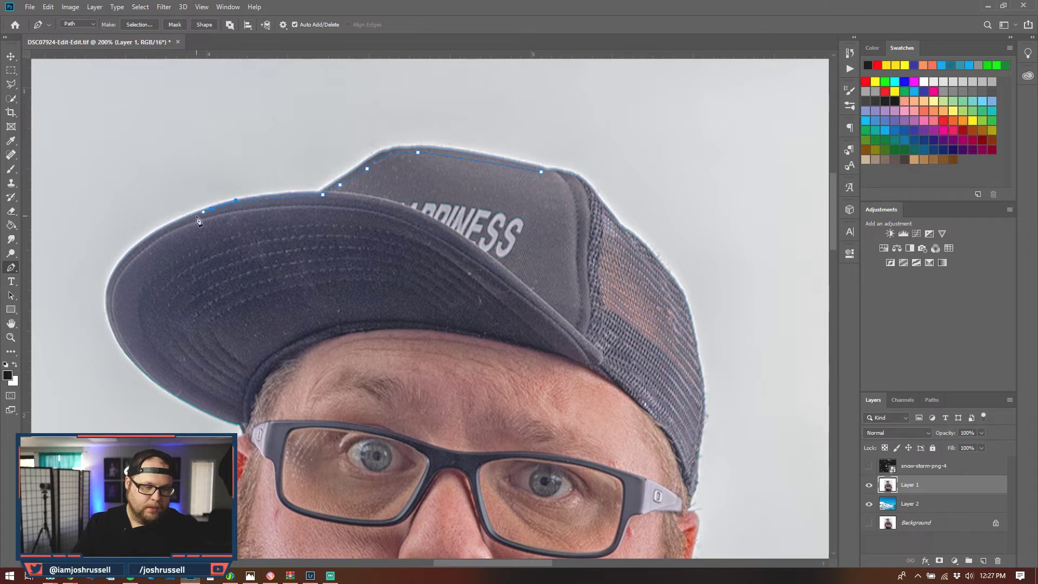
pyautogui.click(140, 248)
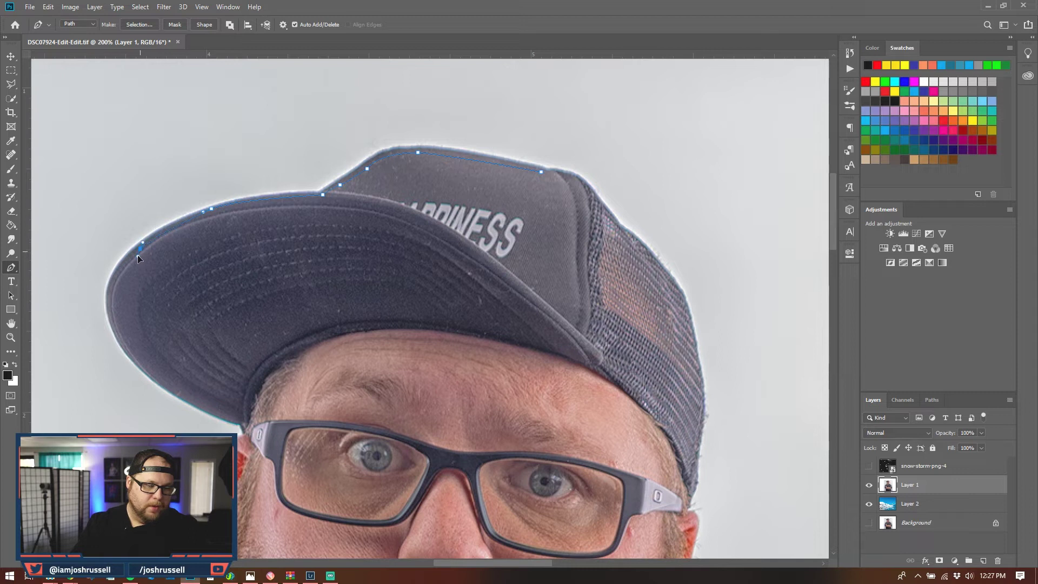
pyautogui.moveTo(140, 248); pyautogui.dragTo(138, 254)
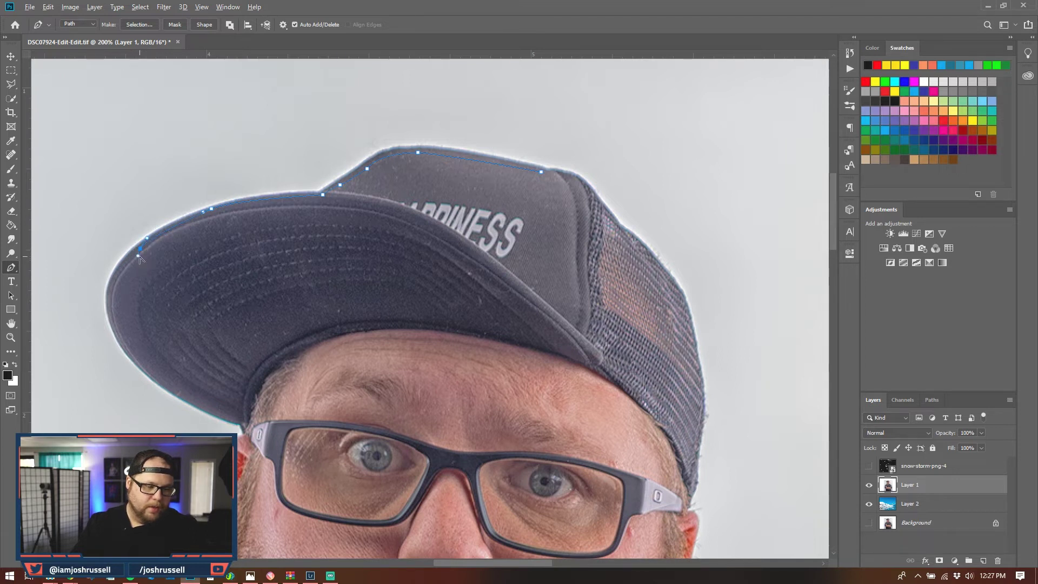
pyautogui.click(110, 317)
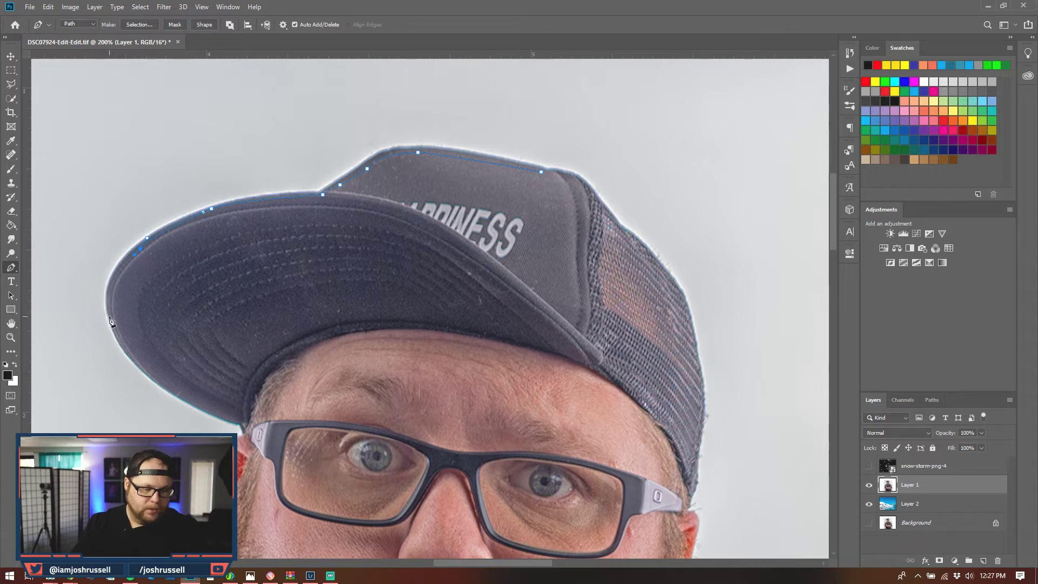
pyautogui.moveTo(112, 321); pyautogui.dragTo(101, 274)
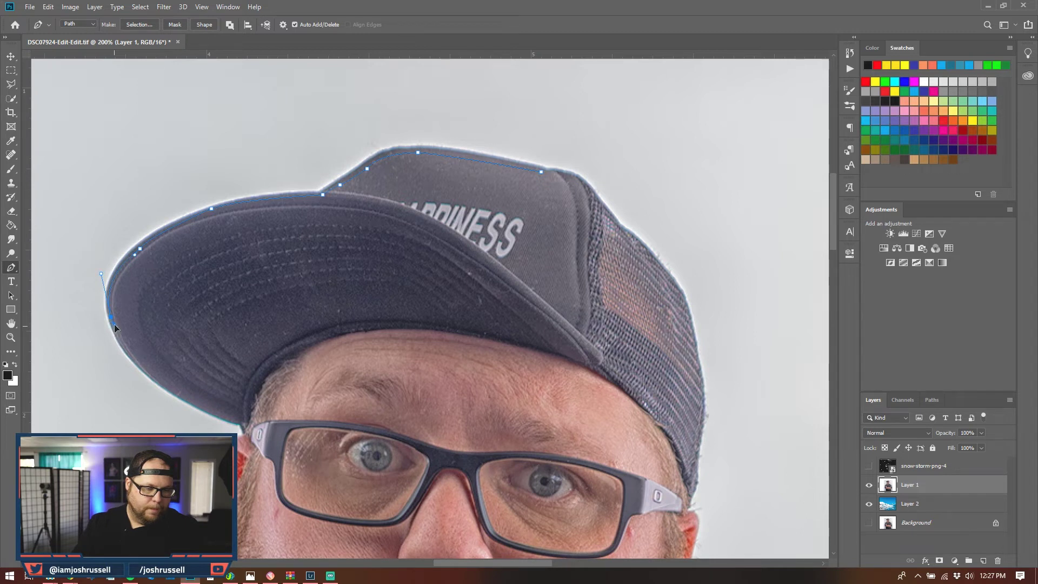
# Curve the path under the brim to the glasses, making the last anchor a corner.
pyautogui.click(238, 417)
pyautogui.moveTo(234, 421); pyautogui.dragTo(143, 390)
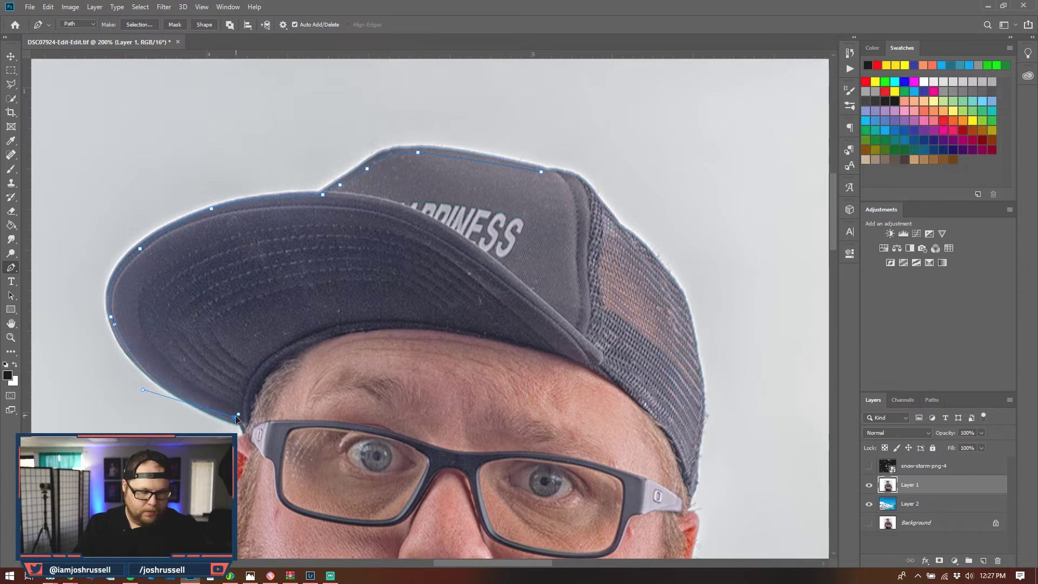
pyautogui.keyDown('alt'); pyautogui.click(237, 417); pyautogui.keyUp('alt')
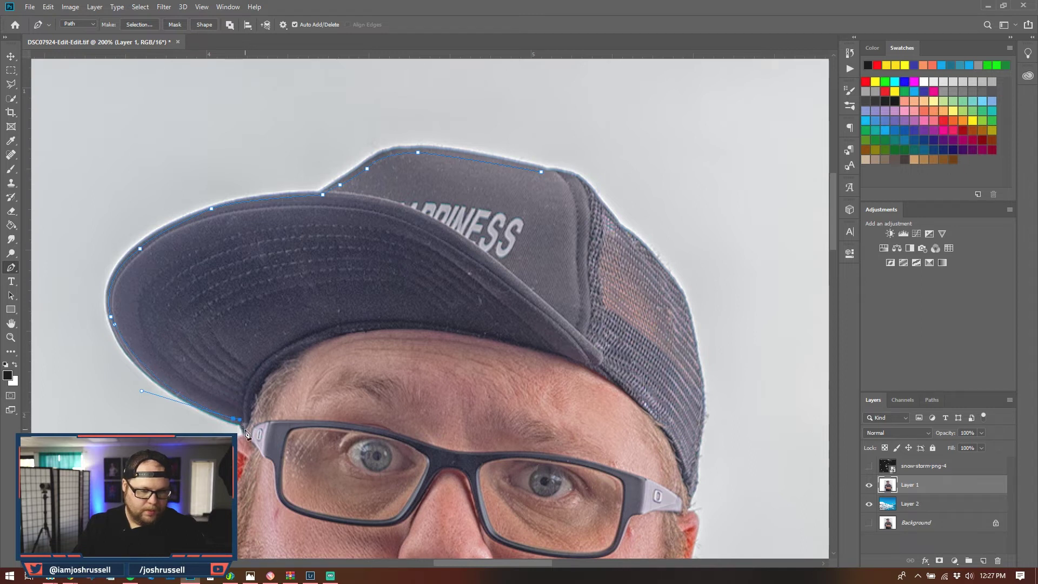
pyautogui.keyDown('alt'); pyautogui.click(238, 420); pyautogui.keyUp('alt')
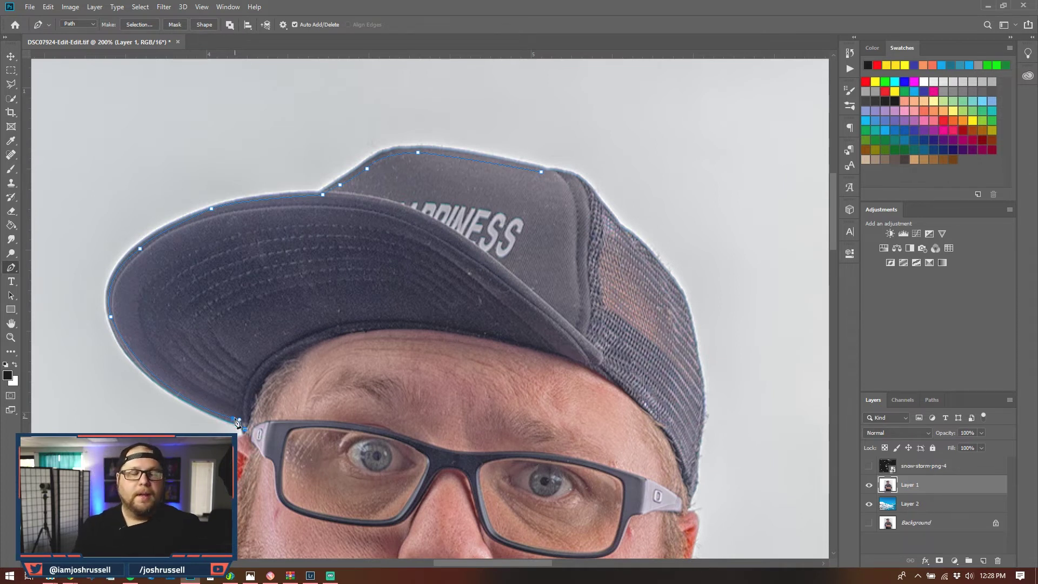
pyautogui.scroll(-5, 236, 421)
# Continue the path down the face's left side, the beard edge and the left jaw.
pyautogui.click(277, 281)
pyautogui.click(289, 292)
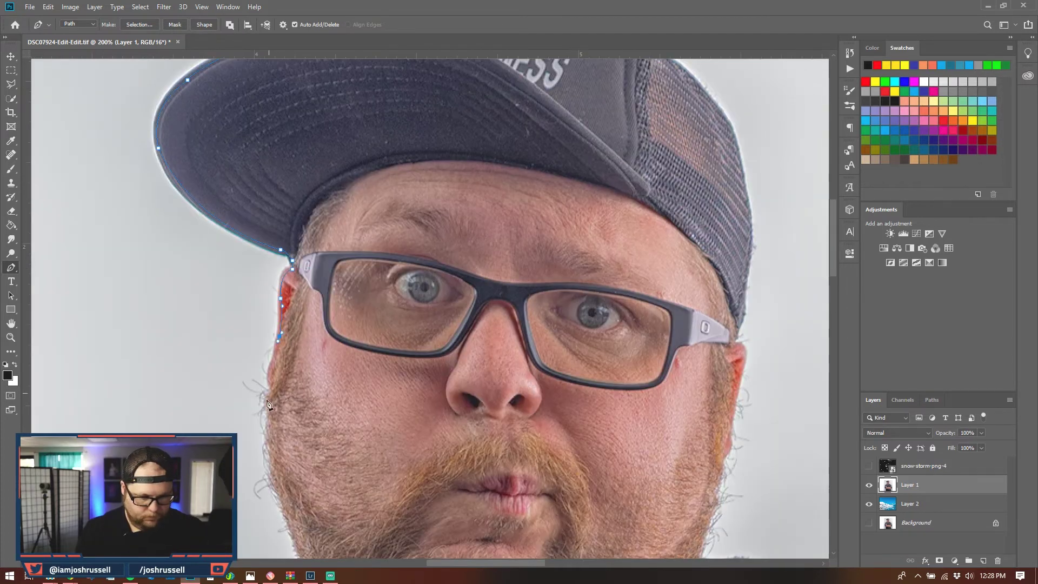
pyautogui.click(277, 332)
pyautogui.scroll(-3, 277, 333)
pyautogui.click(307, 369)
pyautogui.click(326, 418)
pyautogui.click(268, 449)
pyautogui.scroll(-3, 201, 416)
pyautogui.hscroll(-2, 202, 416)
pyautogui.click(201, 416)
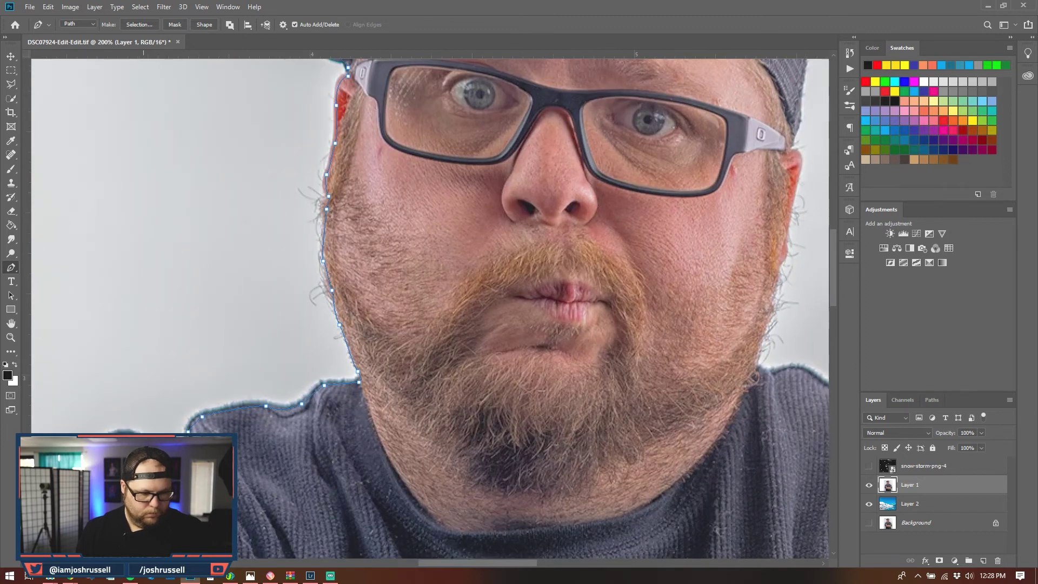
pyautogui.scroll(-5, 201, 416)
pyautogui.hscroll(-2, 202, 417)
# Add anchors along the left shoulder, the sweater's left edge and the left sleeve.
pyautogui.click(197, 297)
pyautogui.click(140, 371)
pyautogui.scroll(-5, 139, 372)
pyautogui.click(121, 331)
pyautogui.click(105, 369)
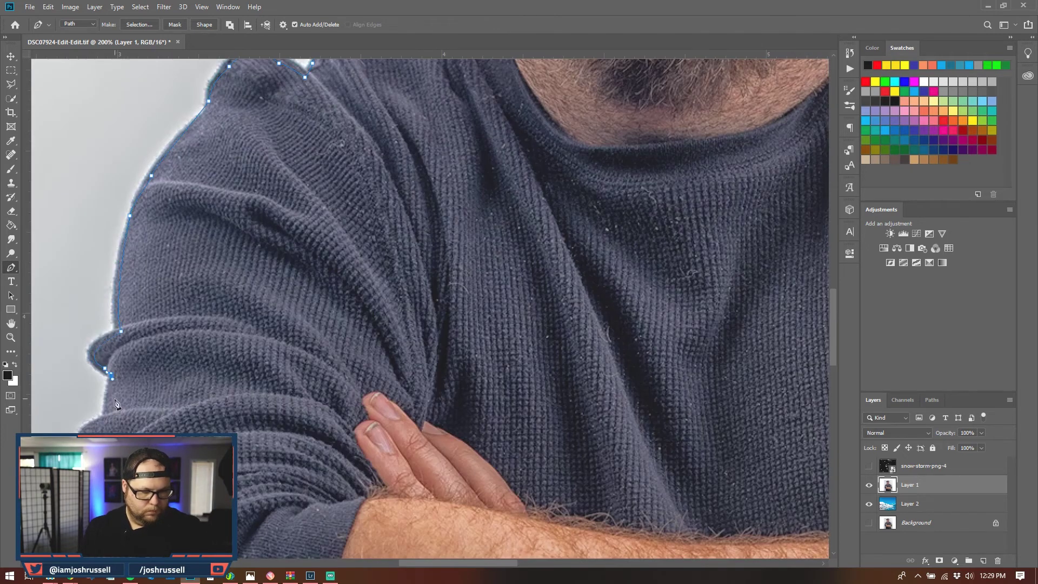
pyautogui.click(107, 411)
pyautogui.scroll(-5, 107, 411)
pyautogui.click(121, 316)
pyautogui.click(138, 358)
pyautogui.scroll(-4, 138, 358)
pyautogui.click(142, 271)
pyautogui.click(164, 327)
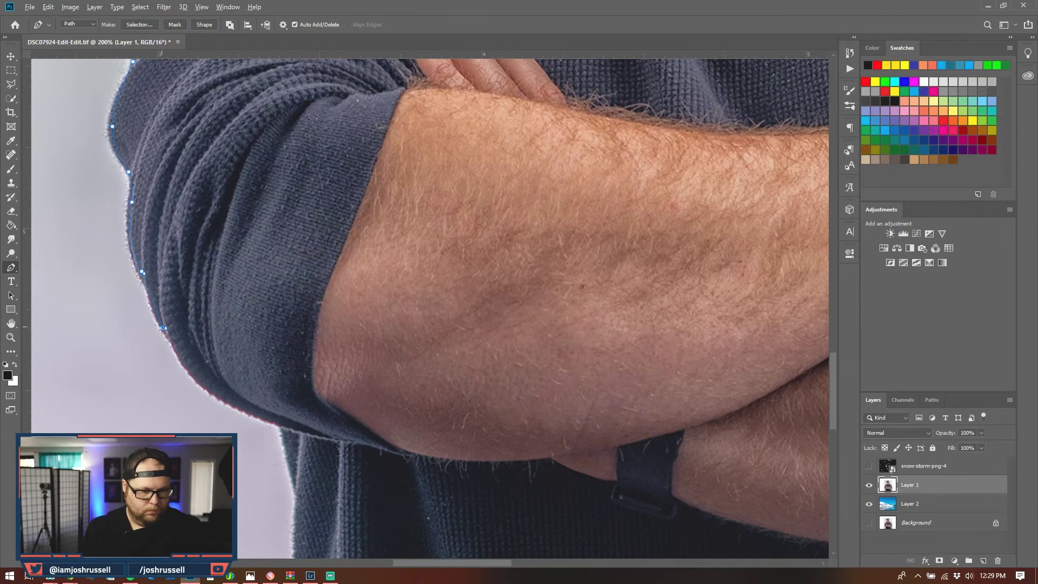
pyautogui.click(307, 428)
# Outline the sweater's right side, the right sleeve and the right shoulder up to the beard.
pyautogui.scroll(-5, 323, 247)
pyautogui.scroll(-5, 165, 376)
pyautogui.hscroll(10, 165, 376)
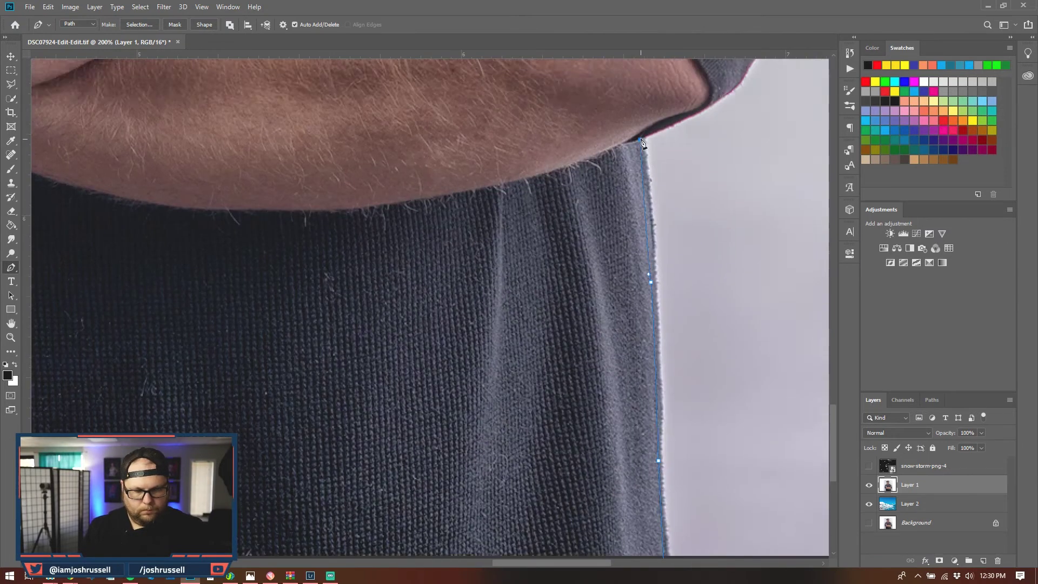
pyautogui.scroll(5, 399, 406)
pyautogui.click(389, 421)
pyautogui.click(399, 406)
pyautogui.moveTo(487, 352); pyautogui.dragTo(494, 334)
pyautogui.scroll(3, 493, 335)
pyautogui.hscroll(1, 494, 334)
pyautogui.click(476, 209)
pyautogui.scroll(1, 490, 222)
pyautogui.click(430, 191)
pyautogui.scroll(2, 431, 190)
pyautogui.hscroll(-1, 431, 191)
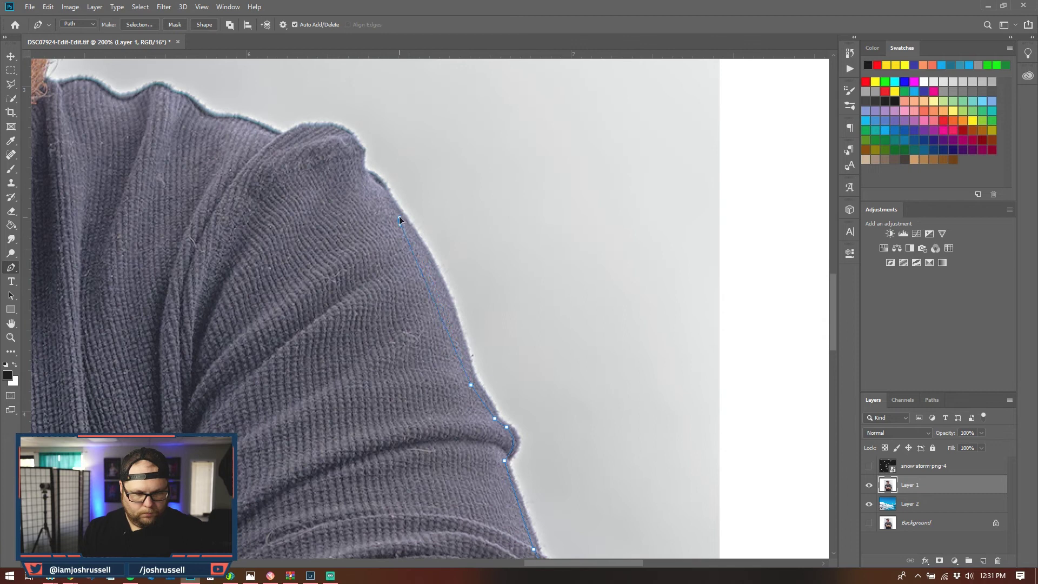
pyautogui.click(369, 184)
pyautogui.scroll(4, 359, 125)
pyautogui.hscroll(-3, 359, 125)
pyautogui.click(445, 348)
pyautogui.click(273, 316)
# Trace up the cap's right and top edges, close the path at the start, and zoom out.
pyautogui.scroll(4, 273, 317)
pyautogui.hscroll(-2, 274, 316)
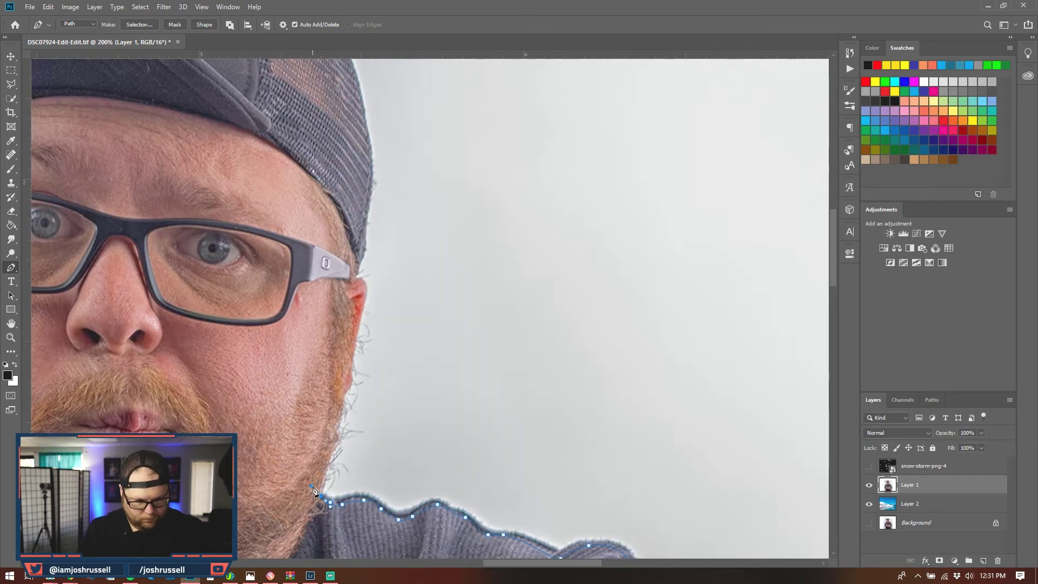
pyautogui.scroll(4, 354, 281)
pyautogui.hscroll(-1, 354, 281)
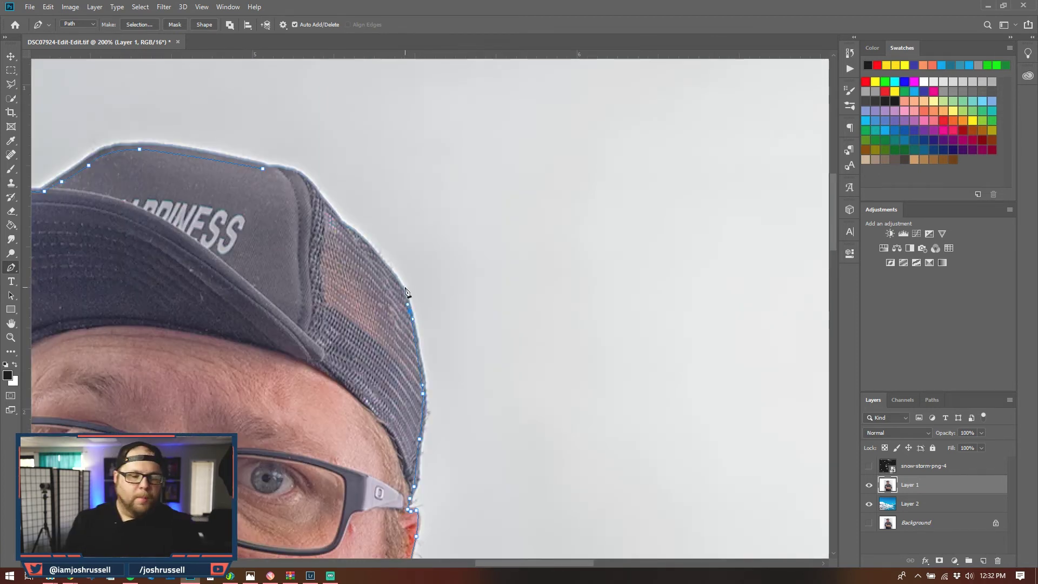
pyautogui.click(368, 246)
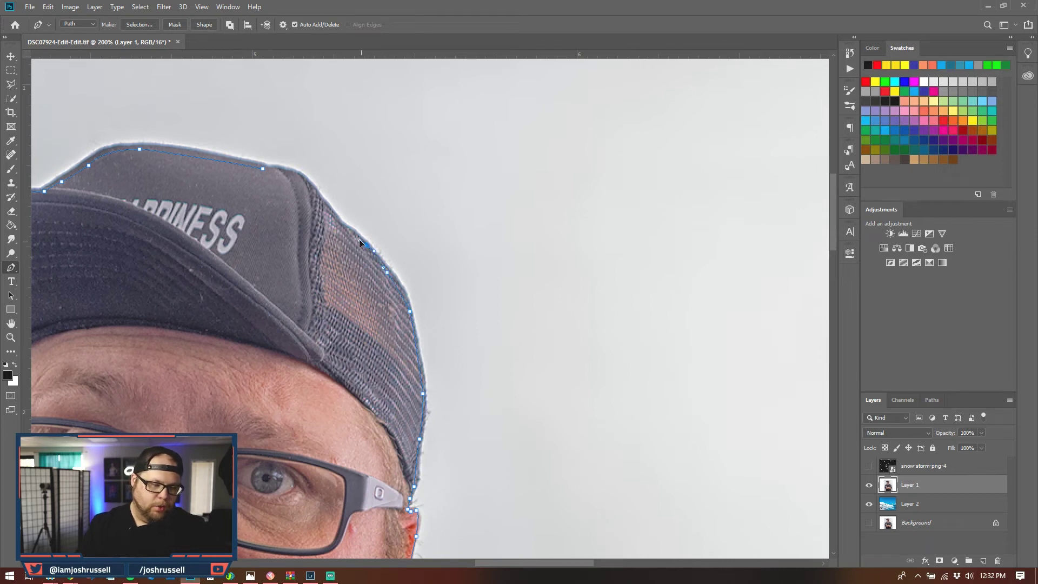
pyautogui.click(334, 216)
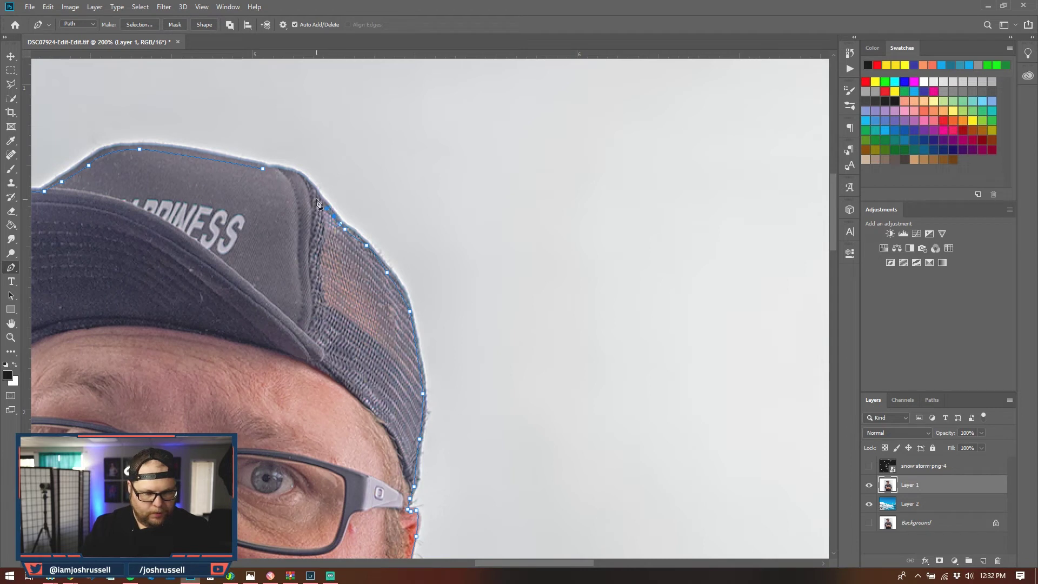
pyautogui.click(313, 192)
pyautogui.click(292, 173)
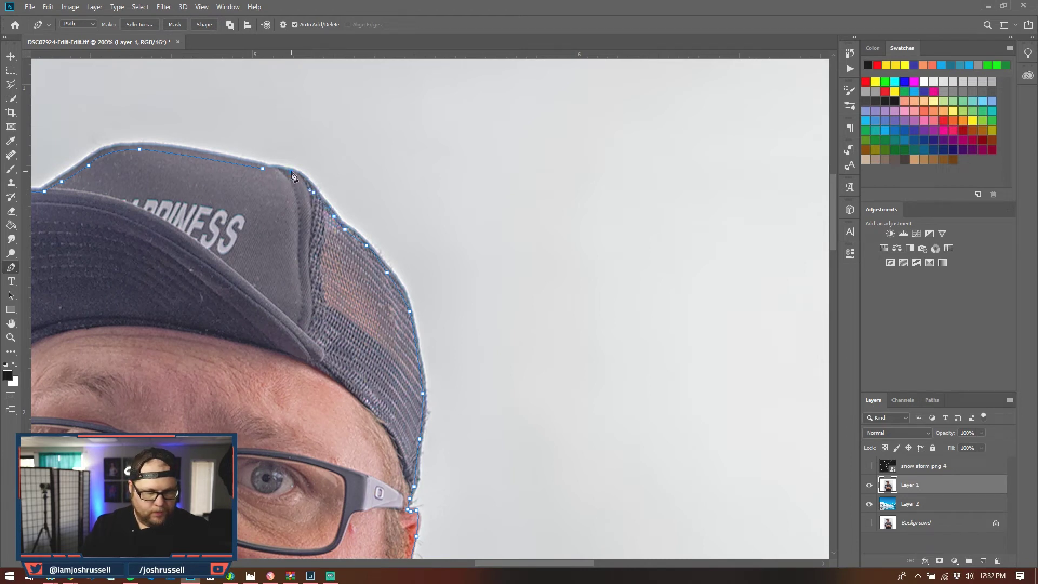
pyautogui.click(263, 168)
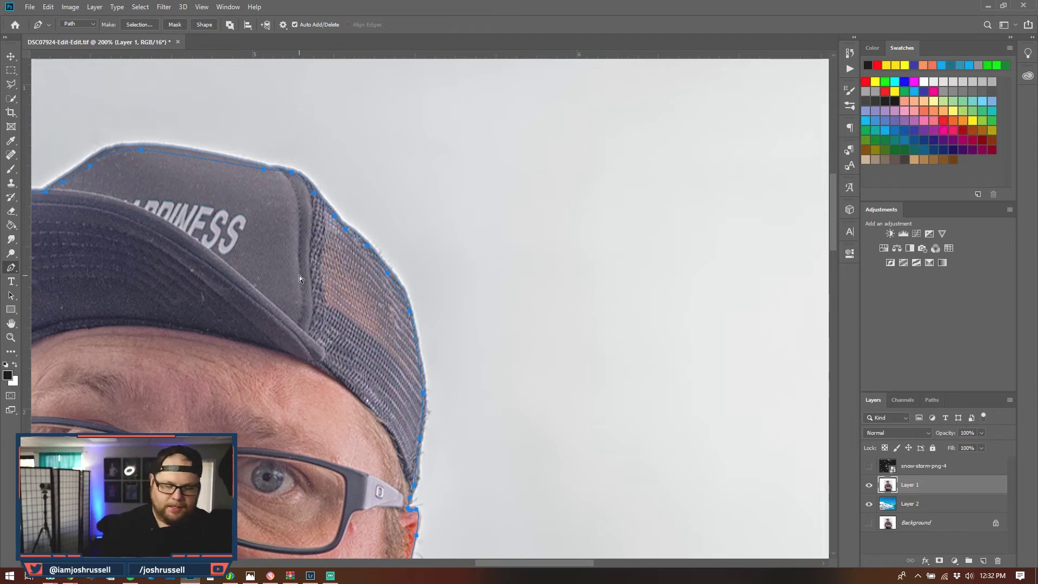
pyautogui.hotkey('ctrl', '-')
pyautogui.hotkey('ctrl', '-')
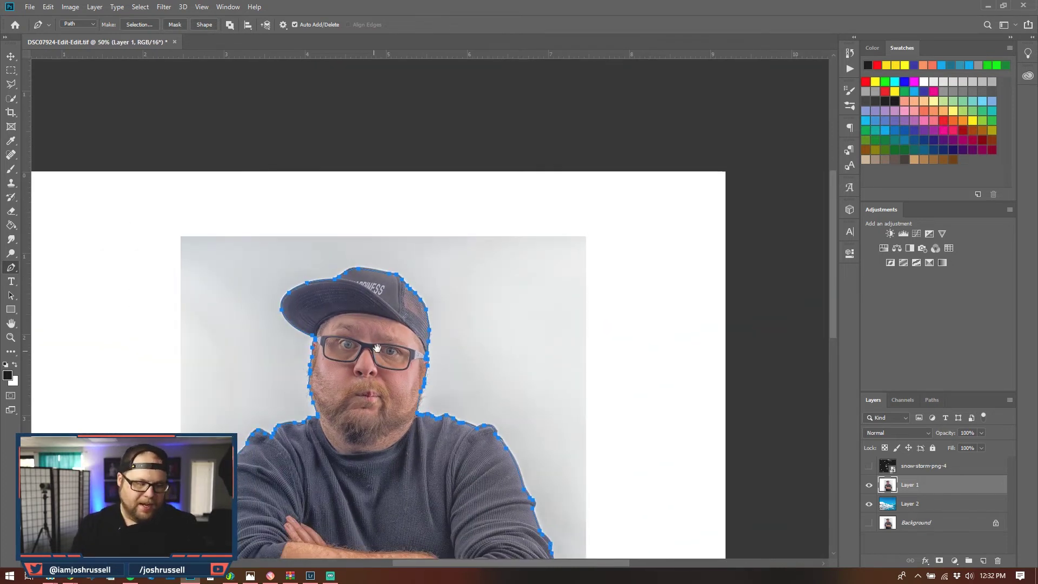
pyautogui.moveTo(374, 352); pyautogui.dragTo(434, 128)
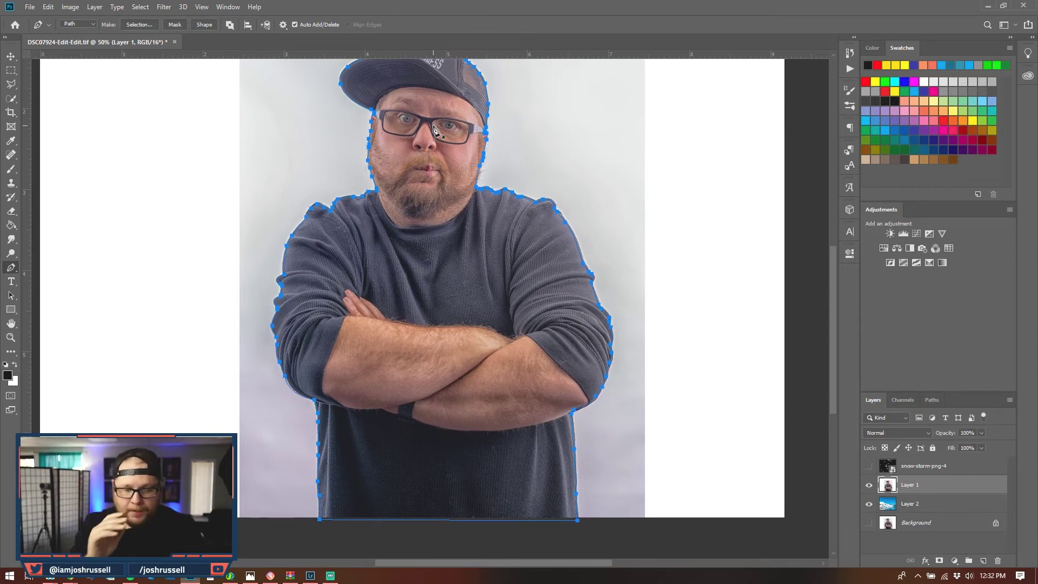
pyautogui.moveTo(435, 128); pyautogui.dragTo(441, 161)
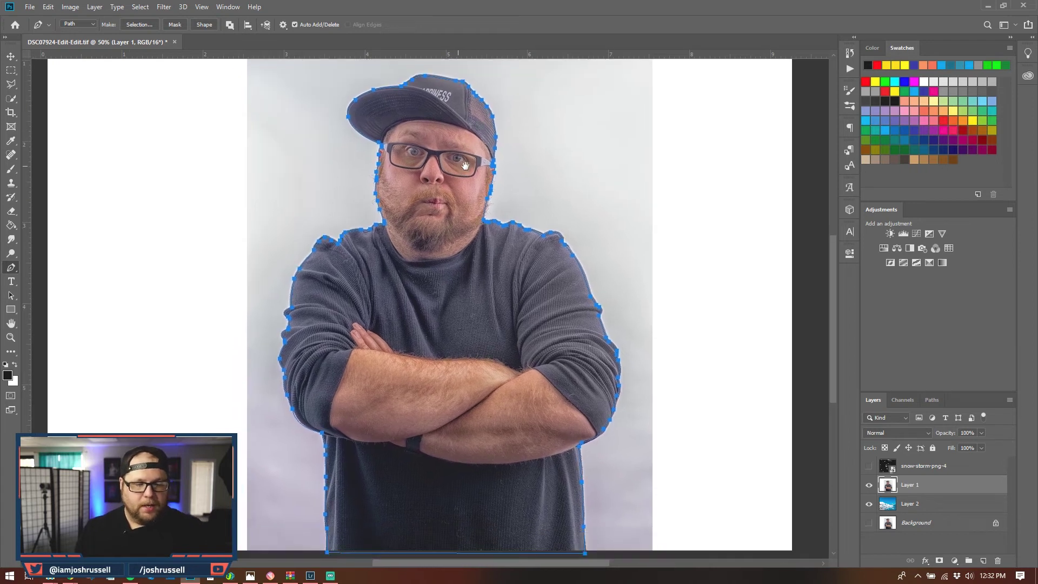
# Convert the pen path into a feathered selection and copy the man onto new Layer 3.
pyautogui.rightClick(447, 241)
pyautogui.click(486, 286)
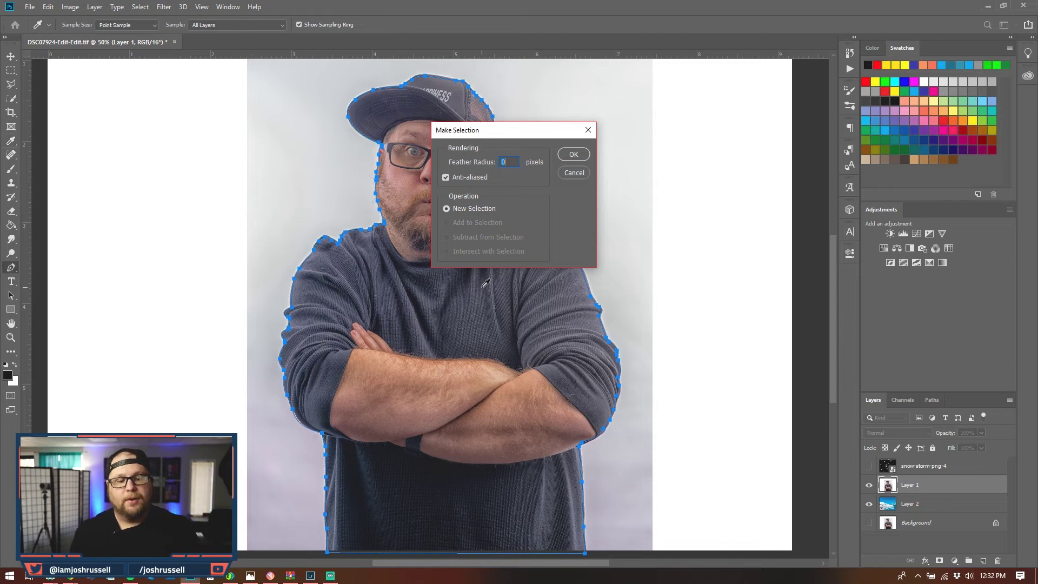
pyautogui.press('Return')
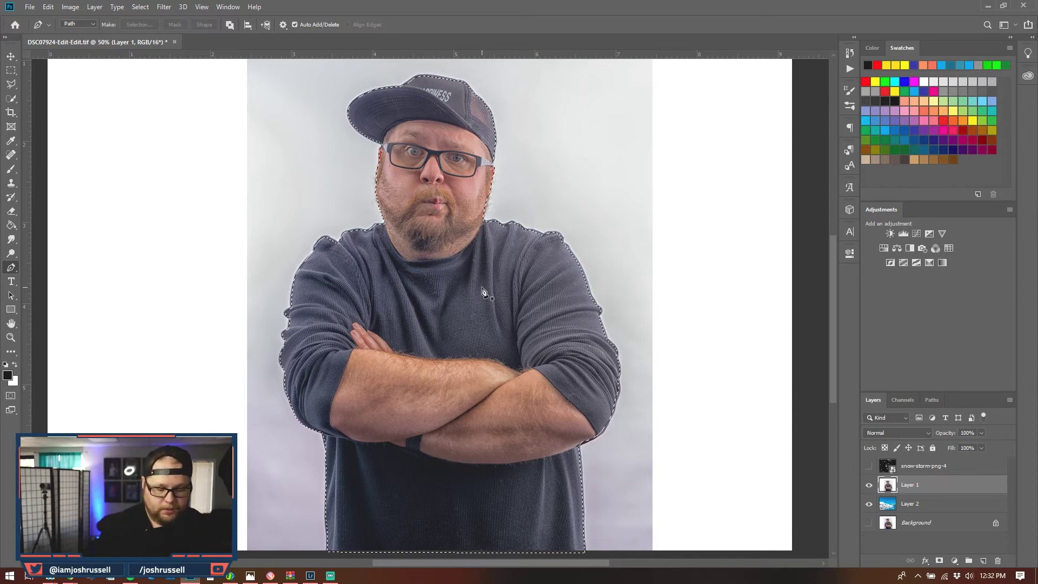
pyautogui.hotkey('ctrl', 'j')
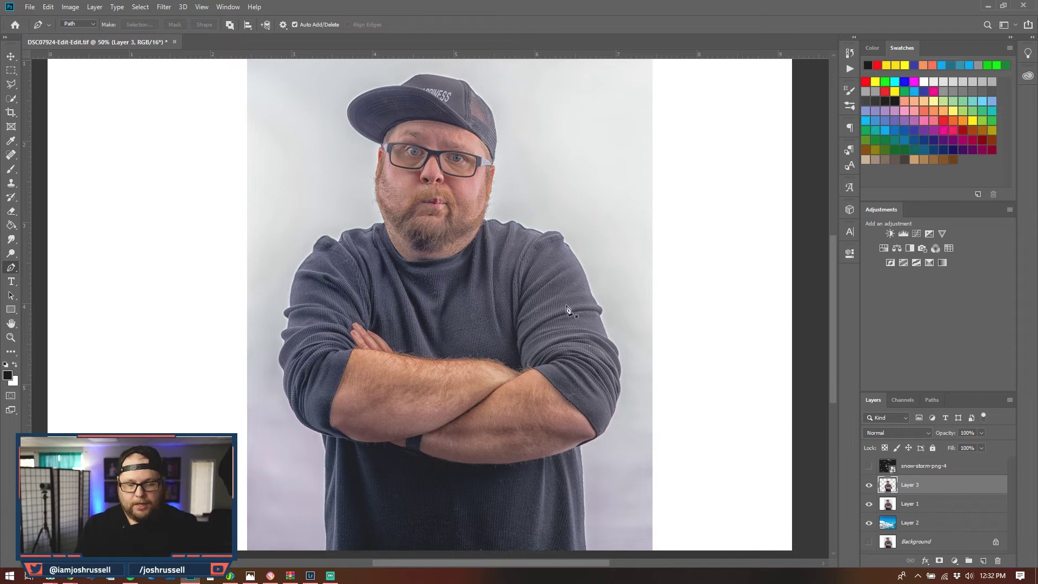
# Hide Layer 1 and the glacier Layer 2, then zoom out to preview the cut-out.
pyautogui.click(869, 504)
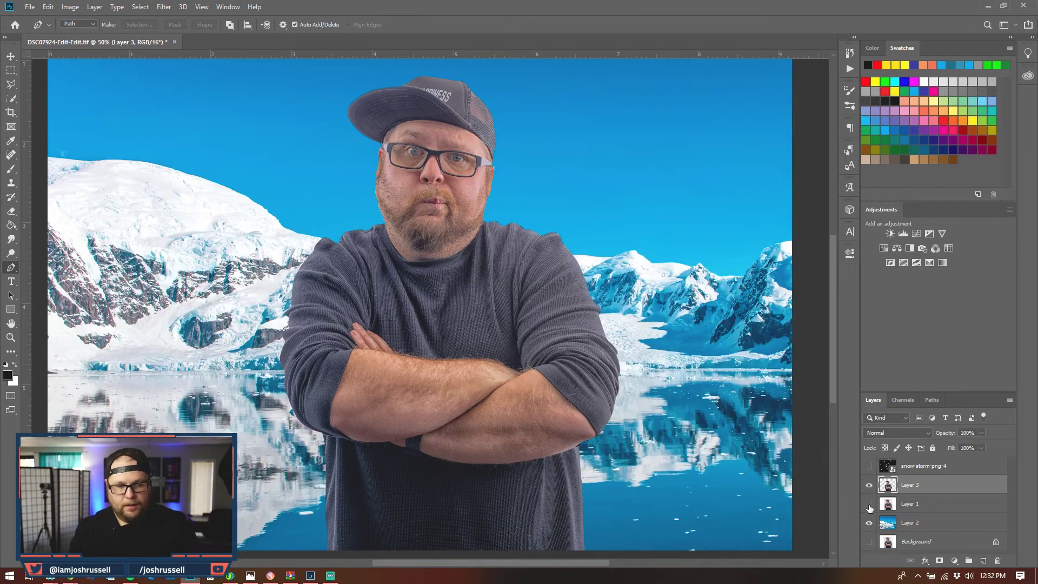
pyautogui.click(869, 523)
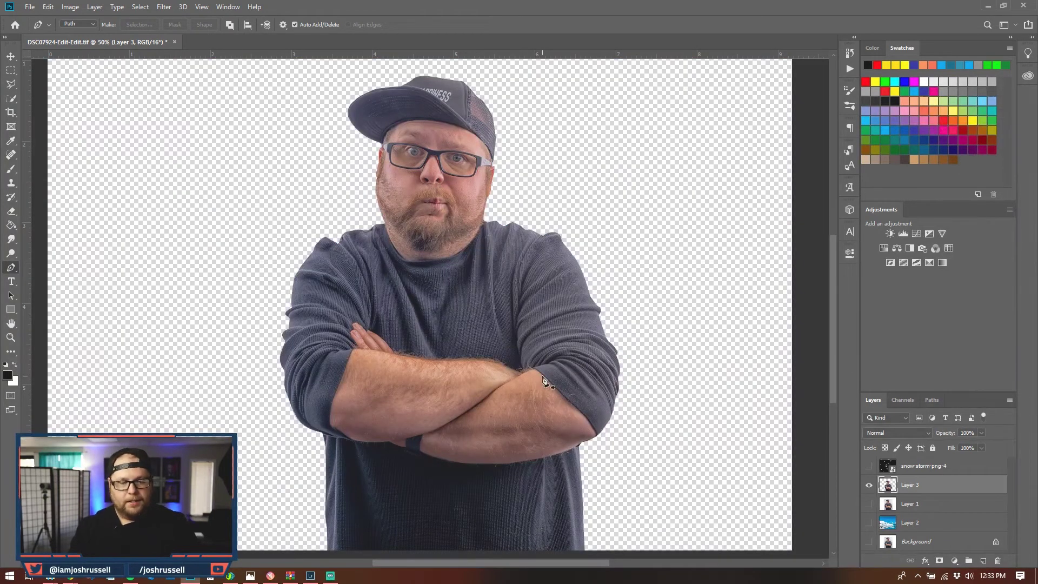
pyautogui.hotkey('ctrl', '-')
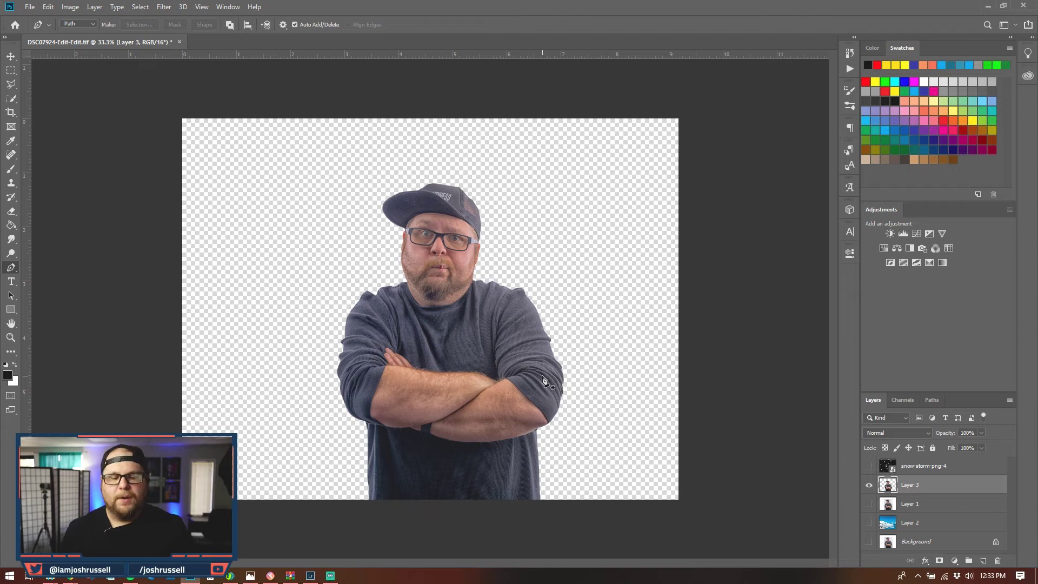
# Select the man by magic-wanding the transparent area and inverting the selection.
pyautogui.click(12, 99)
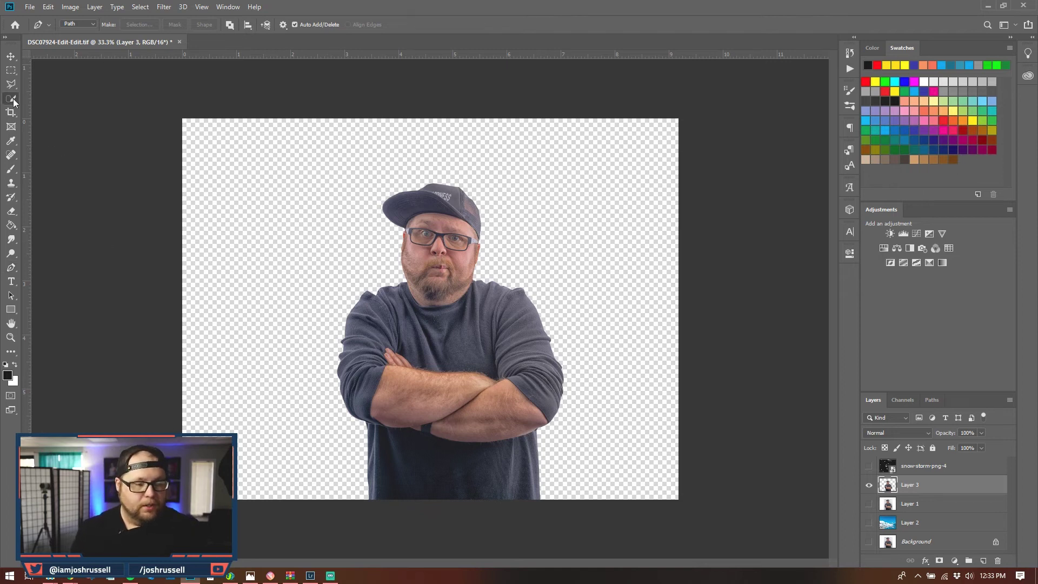
pyautogui.click(37, 109)
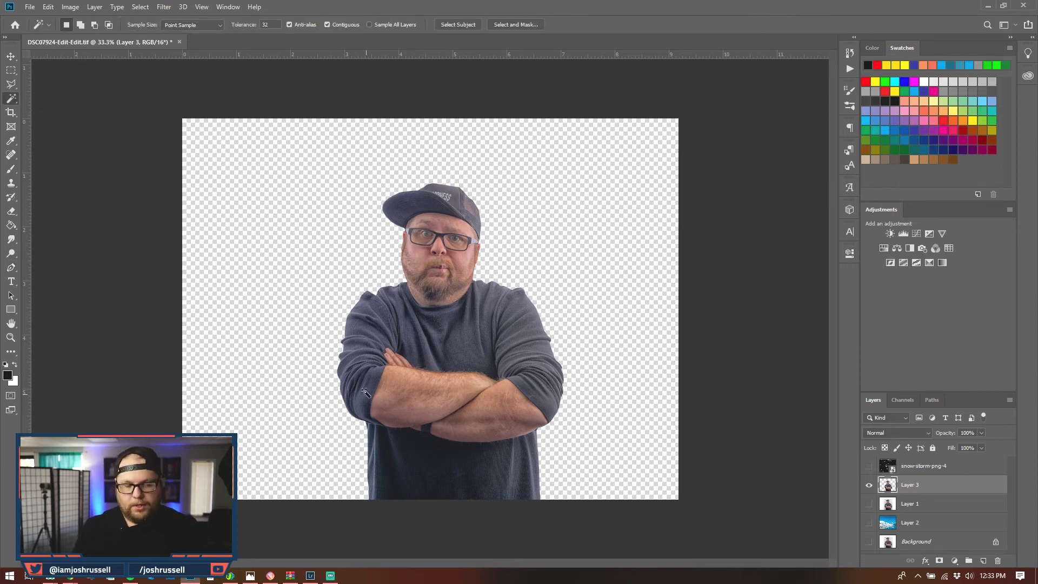
pyautogui.click(308, 303)
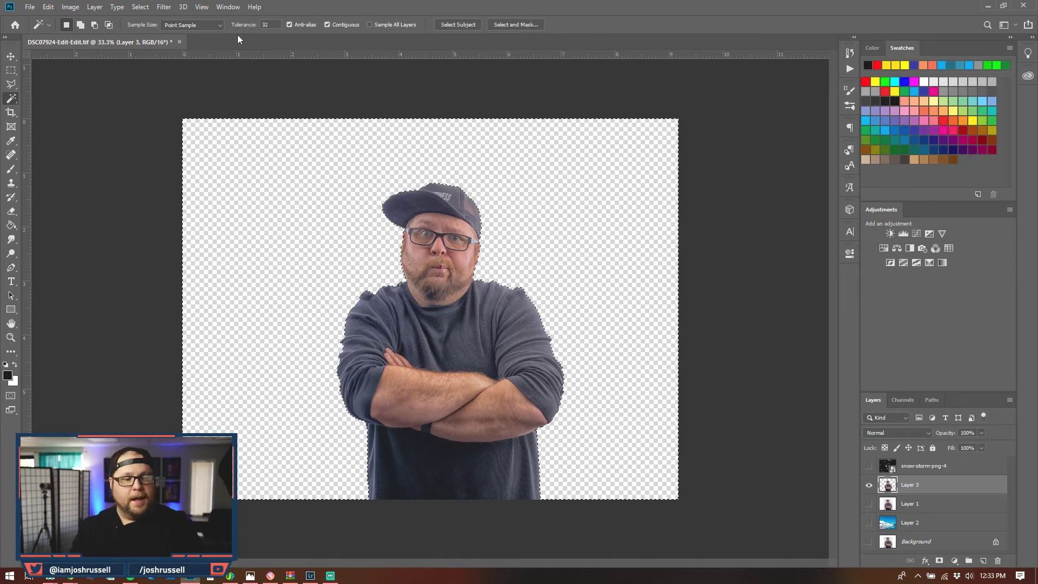
pyautogui.click(140, 6)
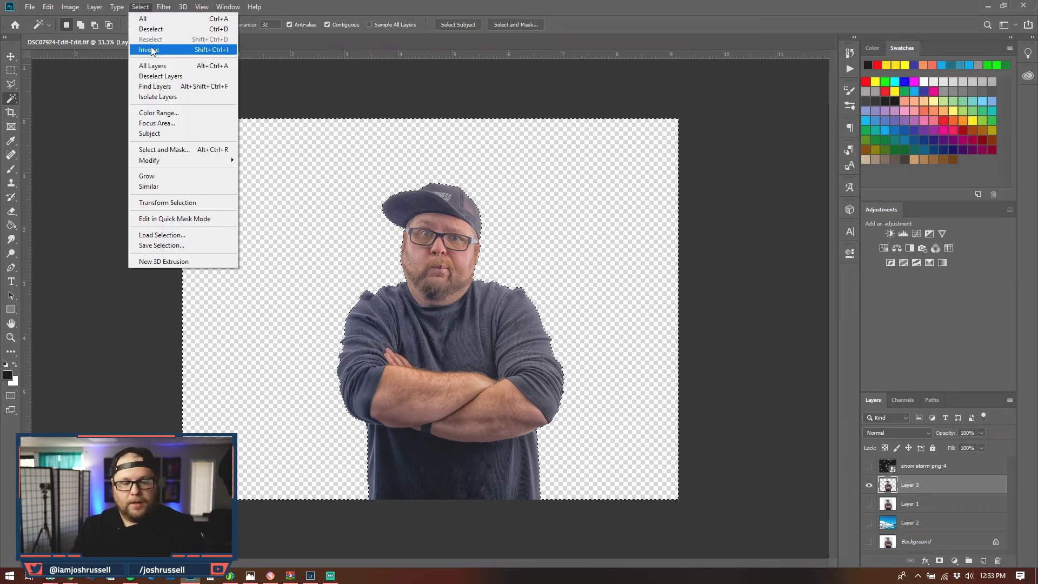
pyautogui.click(151, 49)
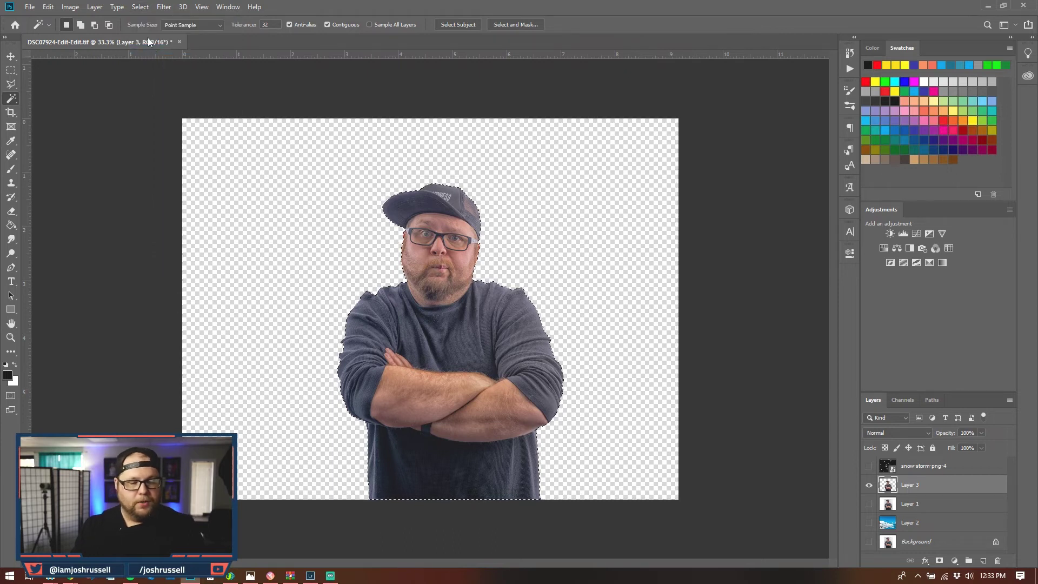
# Refine the selection edge with a 2 px feather and -8% Shift Edge.
pyautogui.click(142, 7)
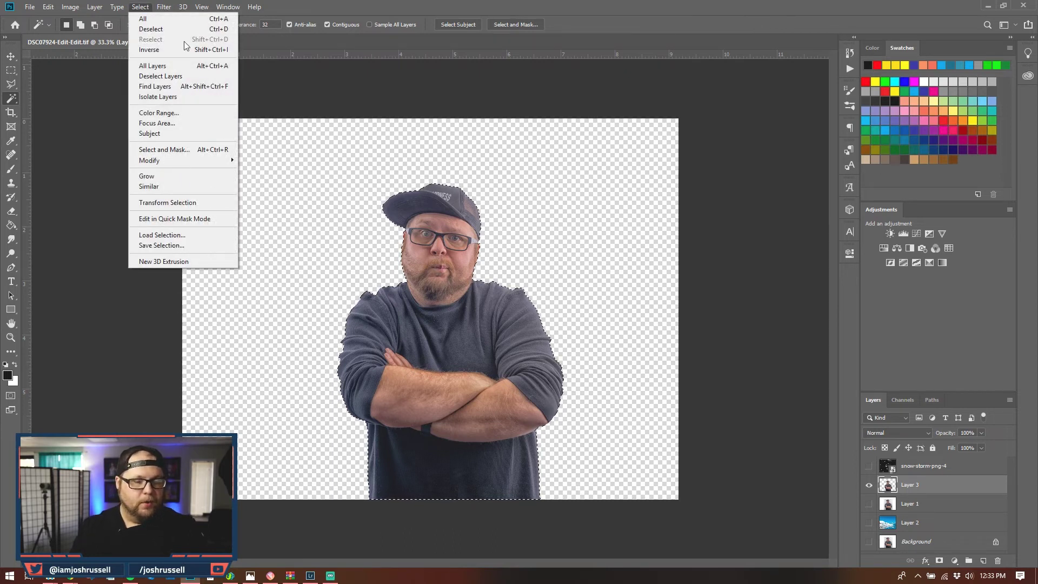
pyautogui.keyDown('shift'); pyautogui.click(195, 158); pyautogui.keyUp('shift')
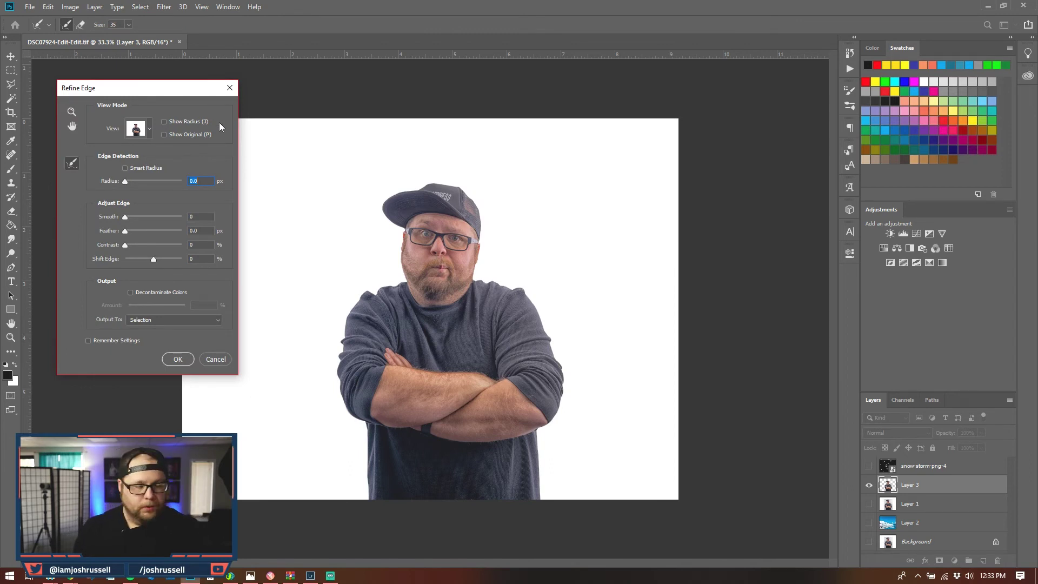
pyautogui.click(191, 231)
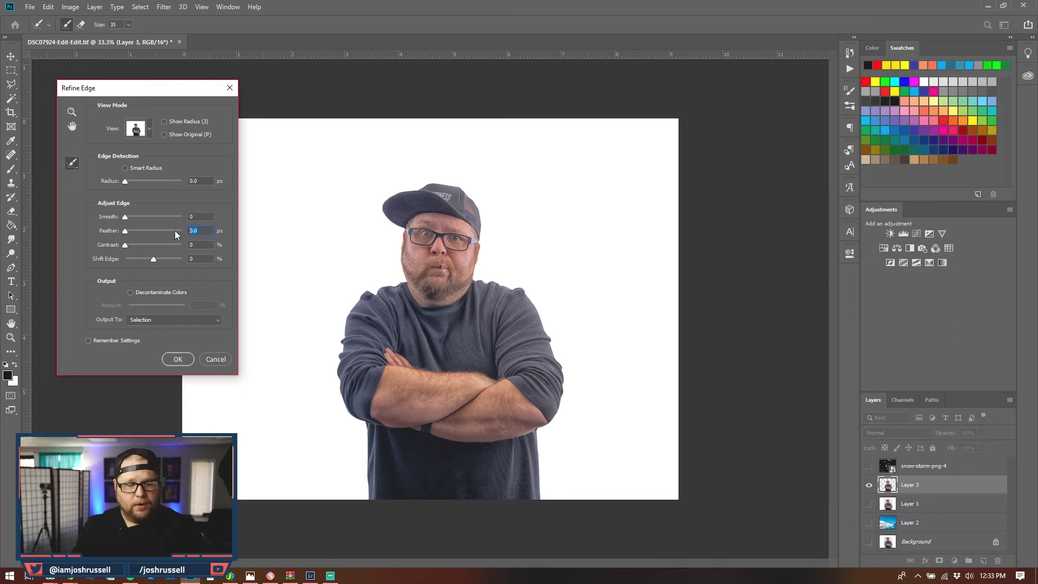
pyautogui.write('2')
pyautogui.press('Tab')
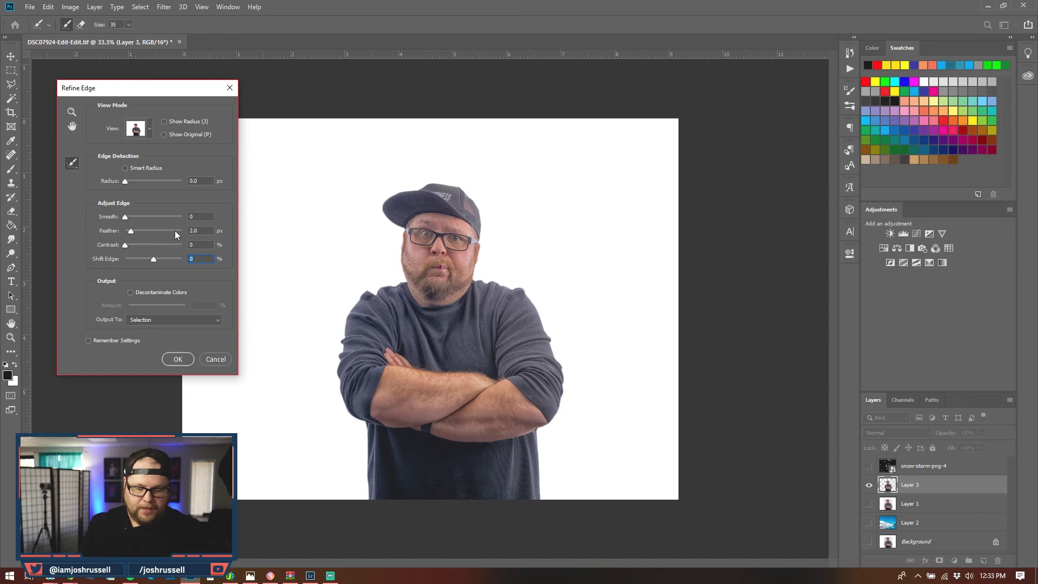
pyautogui.write('-8')
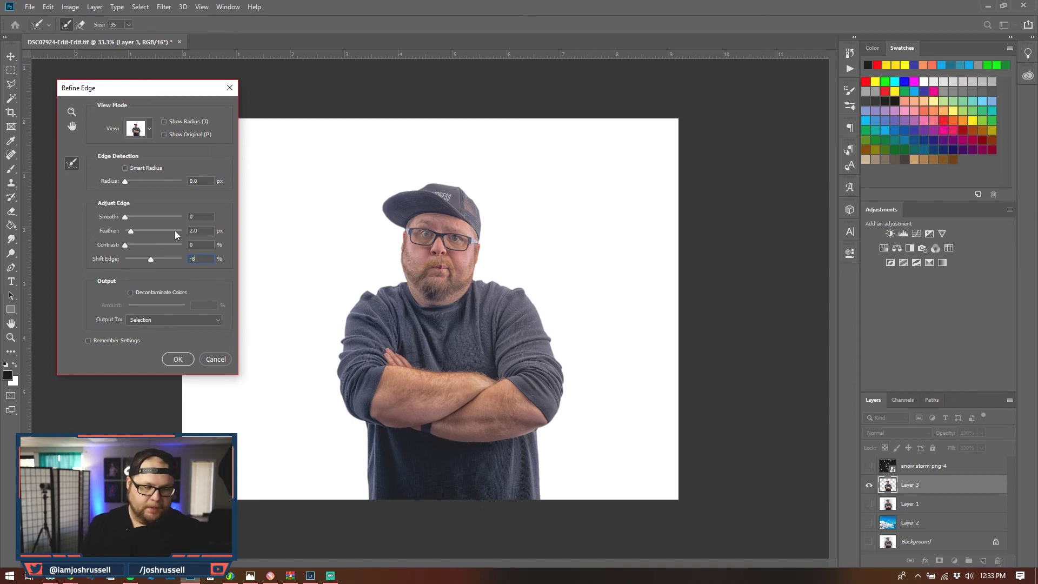
pyautogui.press('Return')
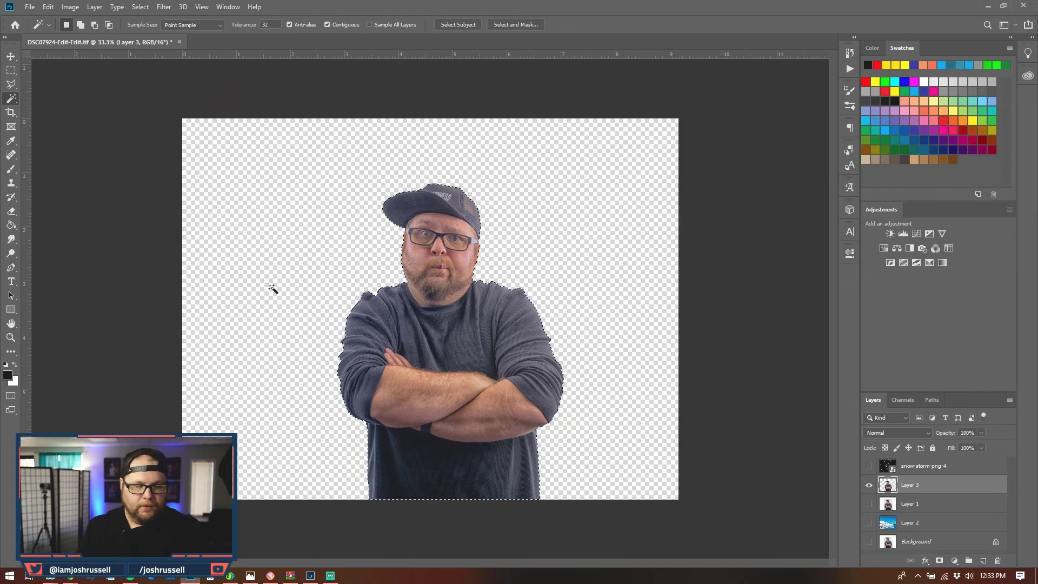
# Delete the fringe outside the refined edge, check the shoulder edge, and show the lake background.
pyautogui.click(140, 6)
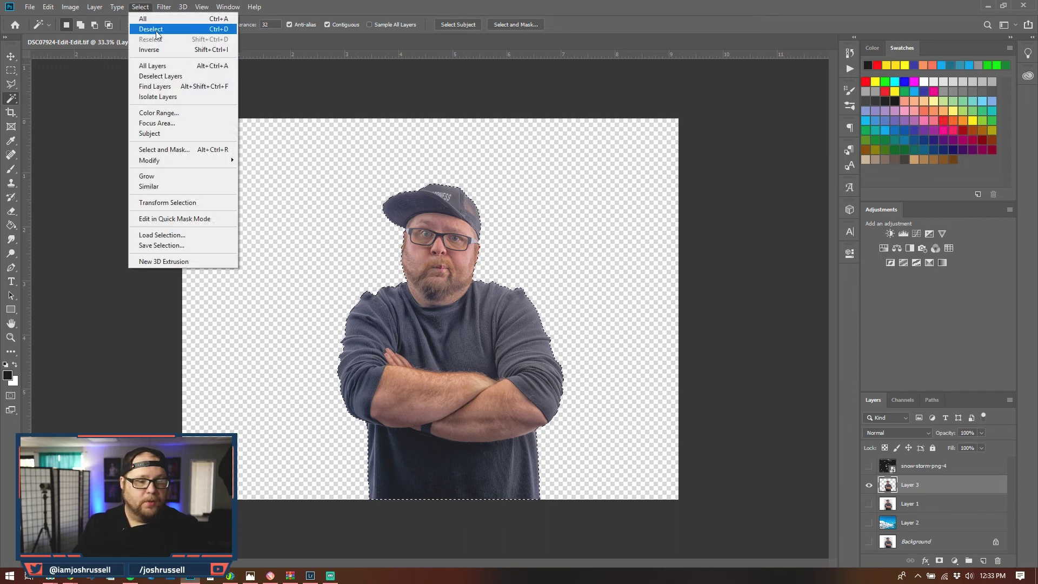
pyautogui.click(159, 50)
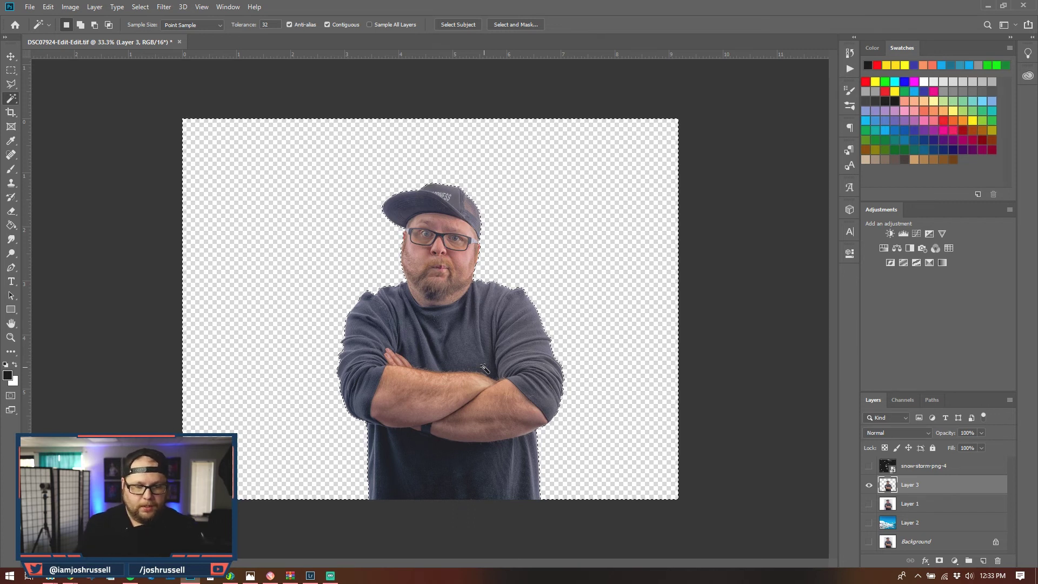
pyautogui.hotkey('ctrl', 'd')
pyautogui.scroll(4, 485, 371)
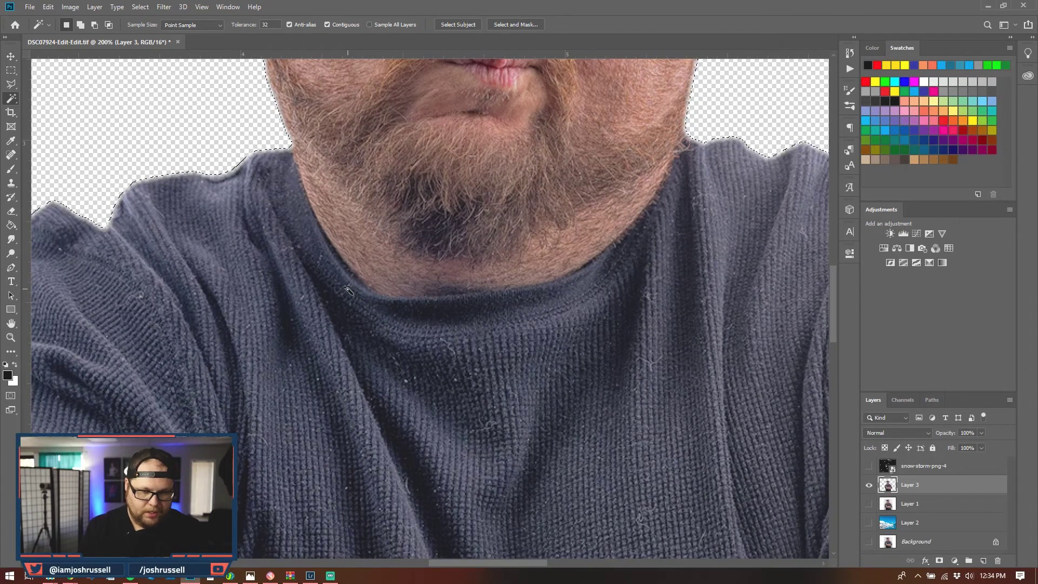
pyautogui.moveTo(151, 167); pyautogui.dragTo(240, 281)
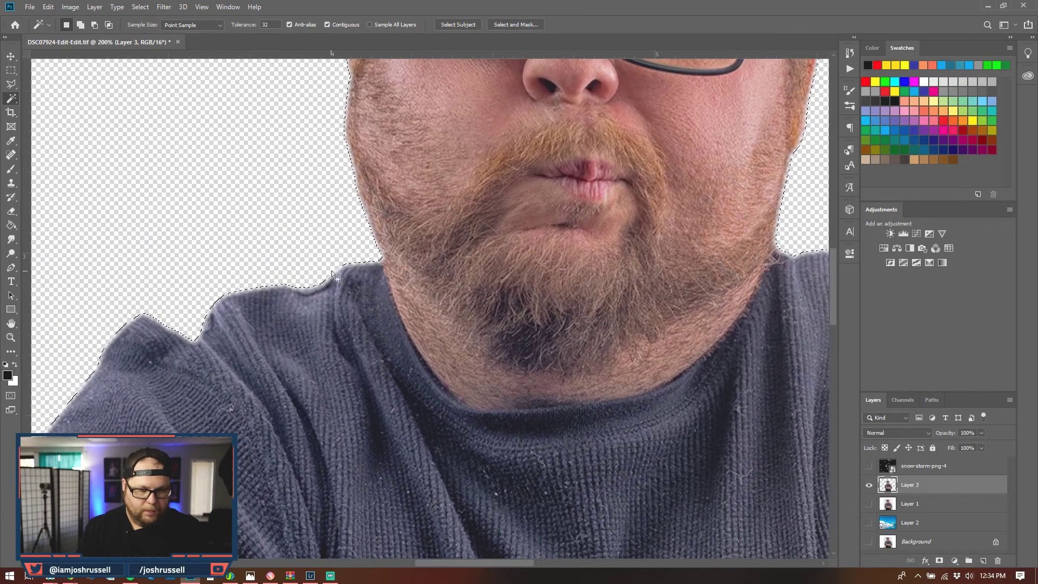
pyautogui.hotkey('ctrl', '-')
pyautogui.hotkey('ctrl', '-')
pyautogui.hotkey('ctrl', '-')
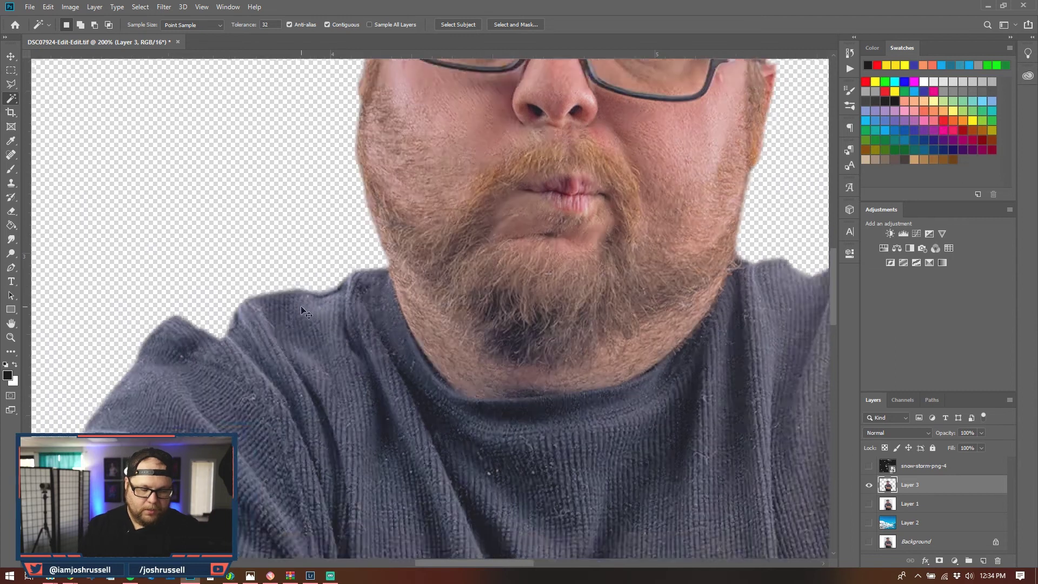
pyautogui.hotkey('ctrl', '-')
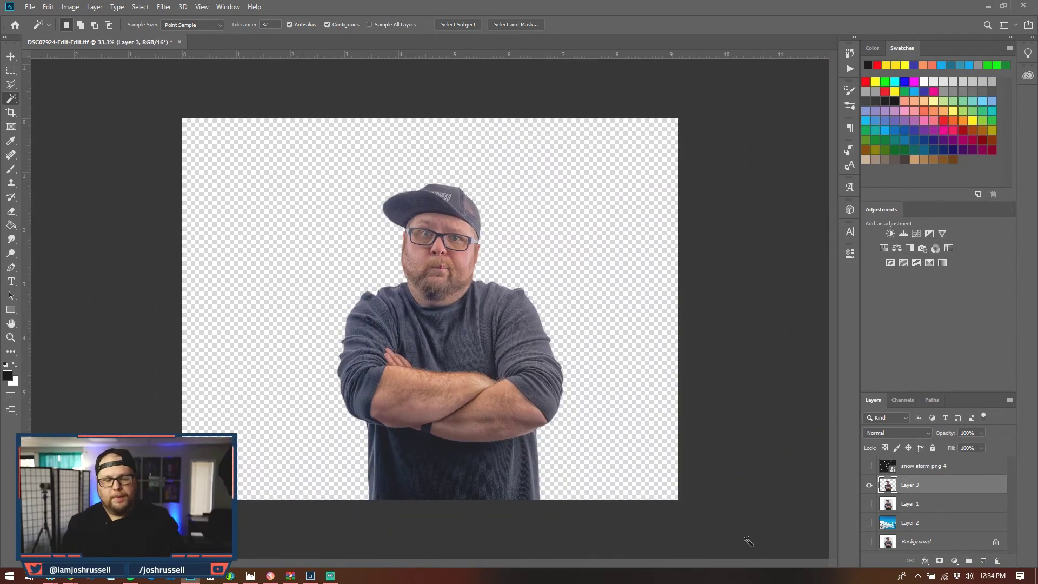
pyautogui.click(869, 523)
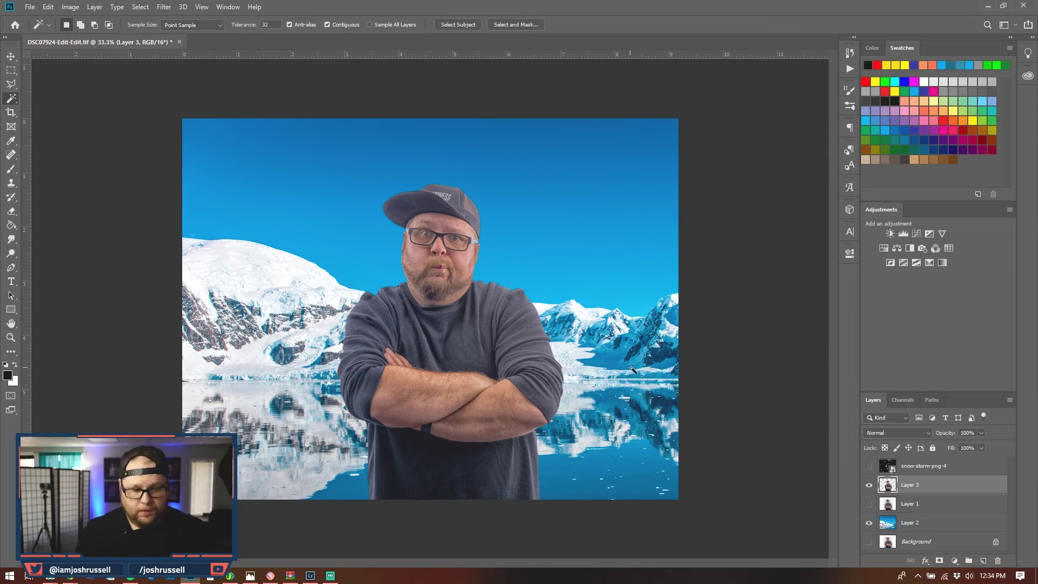
# Add a Color Lookup using FoggyNight.3DL and lower its opacity.
pyautogui.click(948, 248)
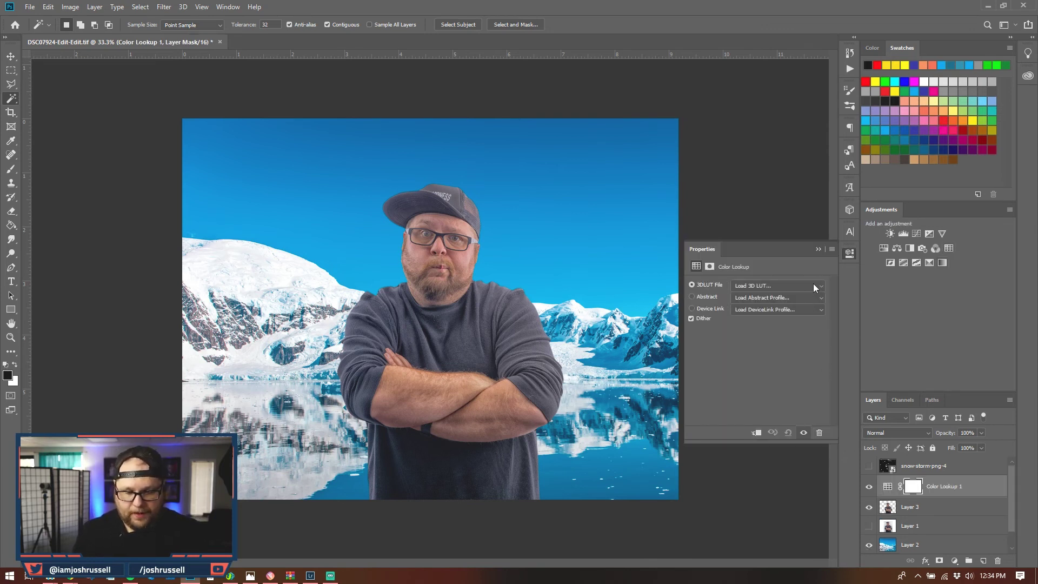
pyautogui.click(776, 286)
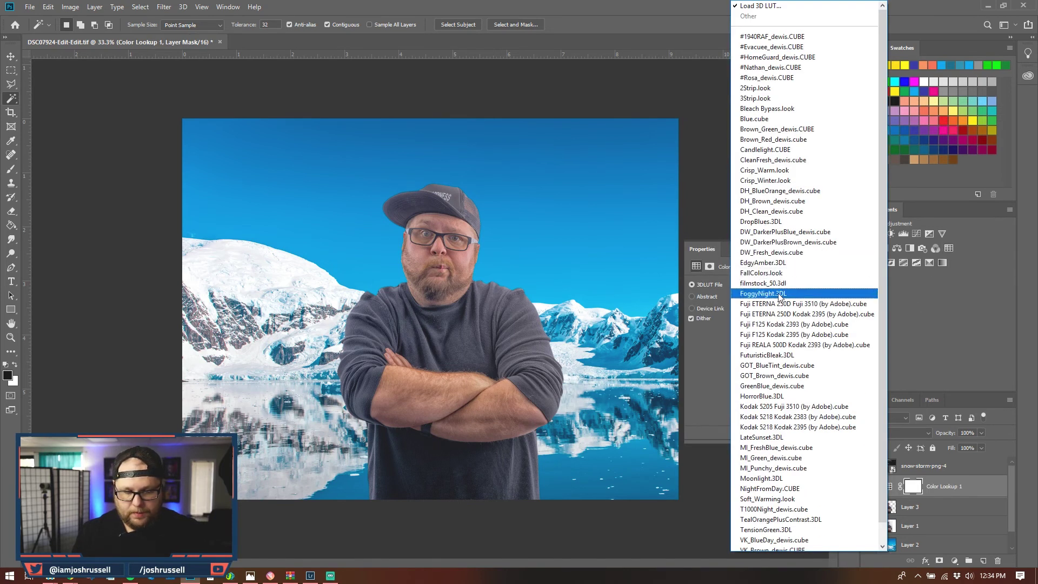
pyautogui.click(780, 295)
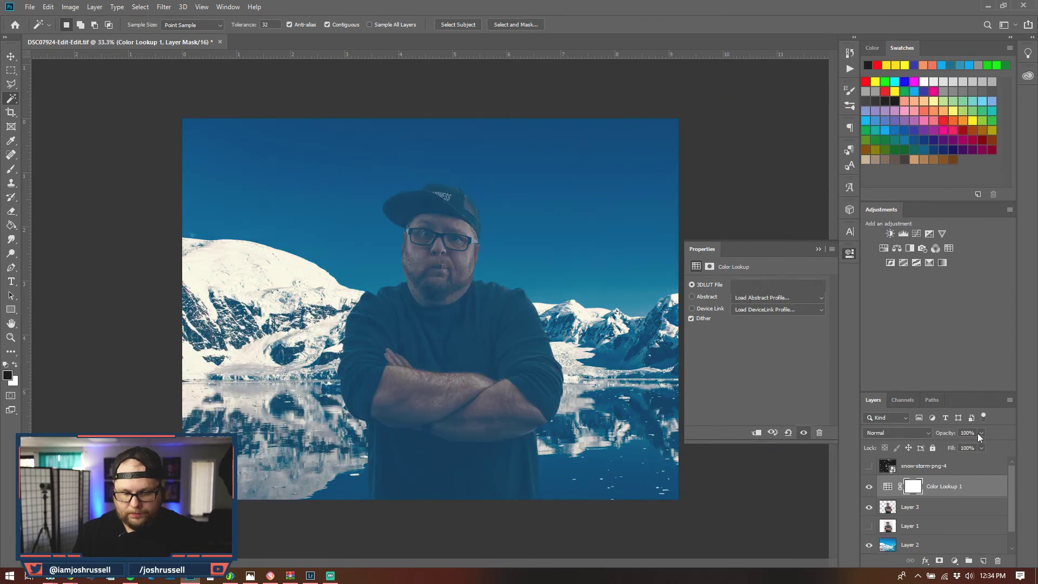
pyautogui.click(982, 448)
pyautogui.moveTo(948, 443); pyautogui.dragTo(955, 444)
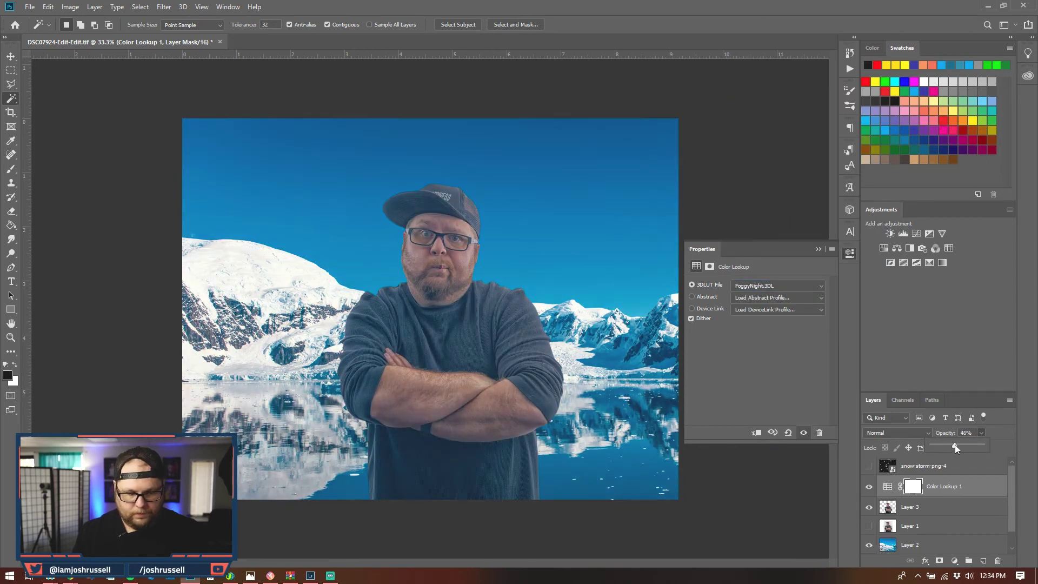
# Add a second Color Lookup with MI_FreshBlue_dewis.cube and show the snow-storm layer.
pyautogui.click(950, 248)
pyautogui.click(820, 285)
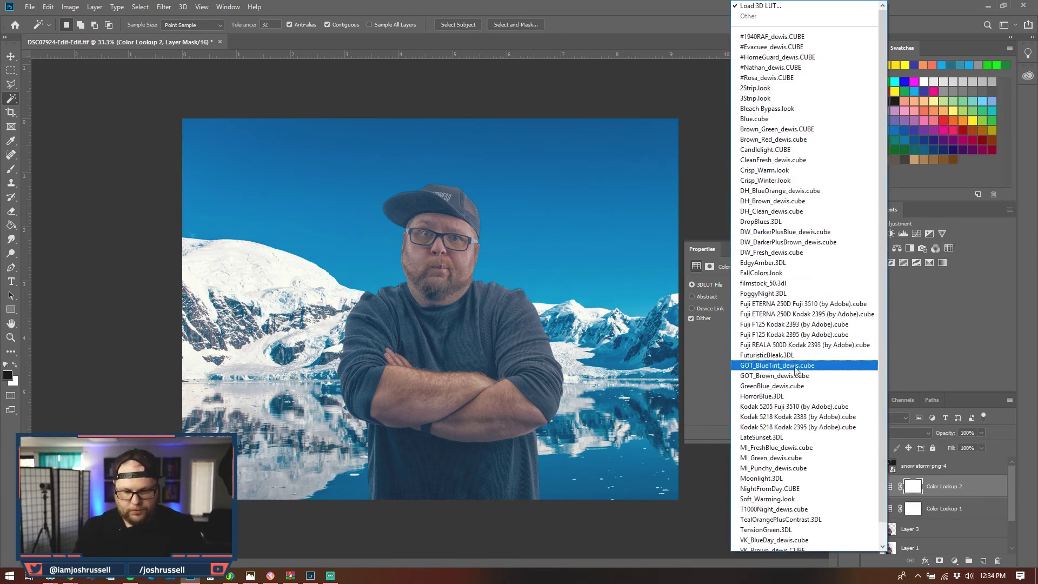
pyautogui.click(797, 452)
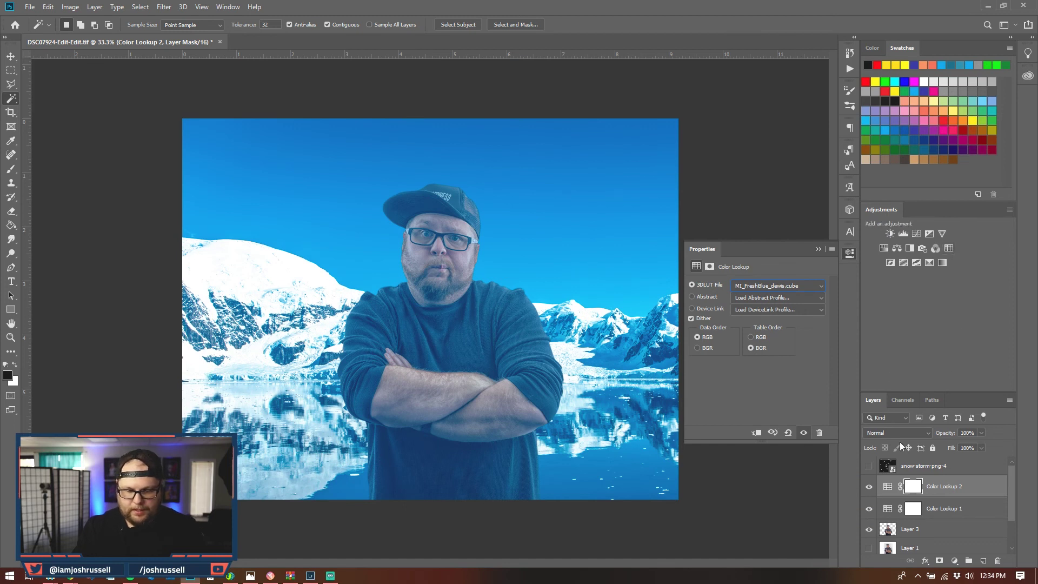
pyautogui.click(869, 467)
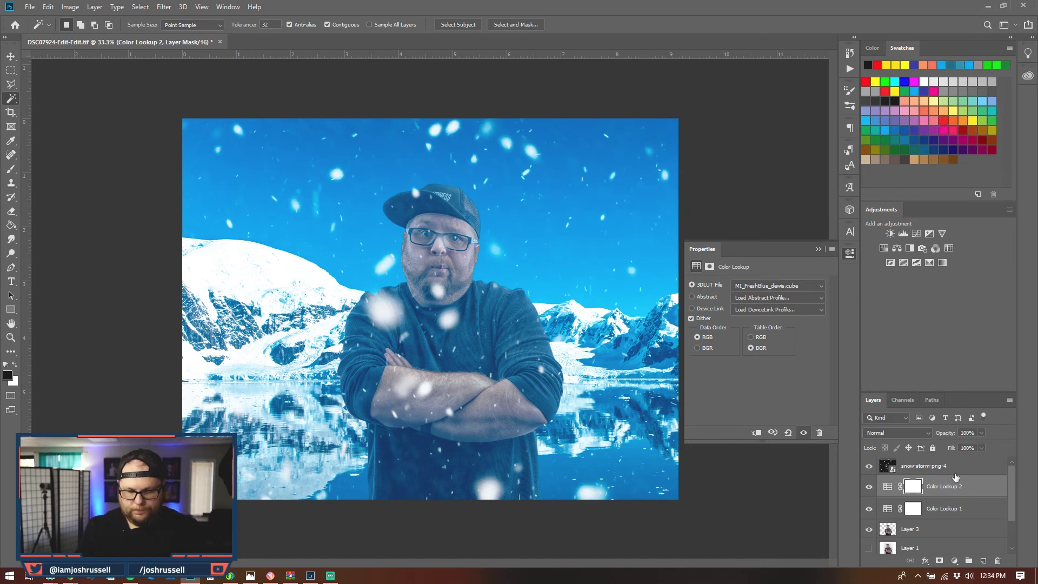
pyautogui.keyDown('shift'); pyautogui.click(970, 514); pyautogui.keyUp('shift')
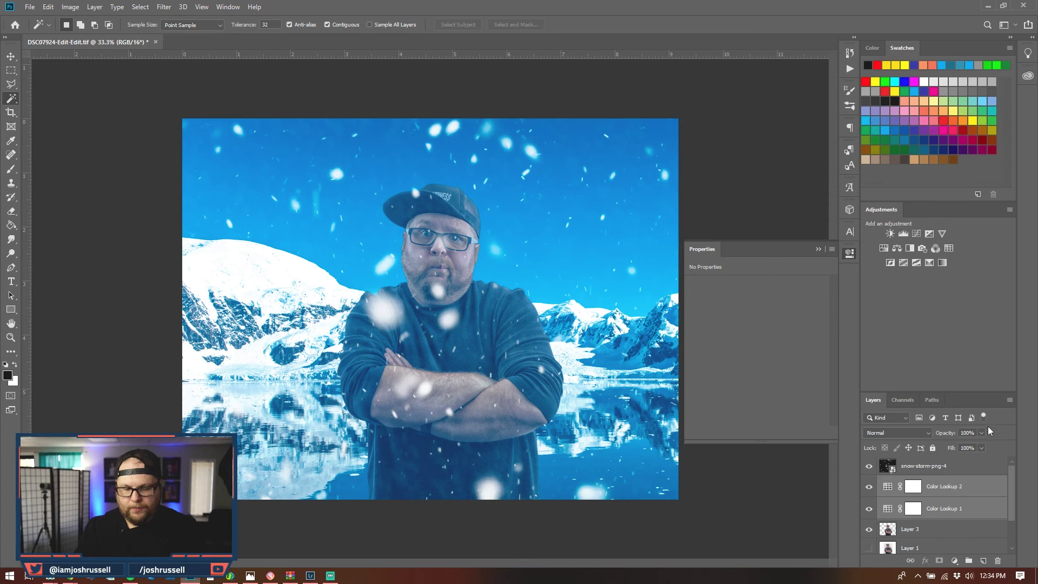
# Group both Color Lookup layers into a new group named Color.
pyautogui.click(1009, 402)
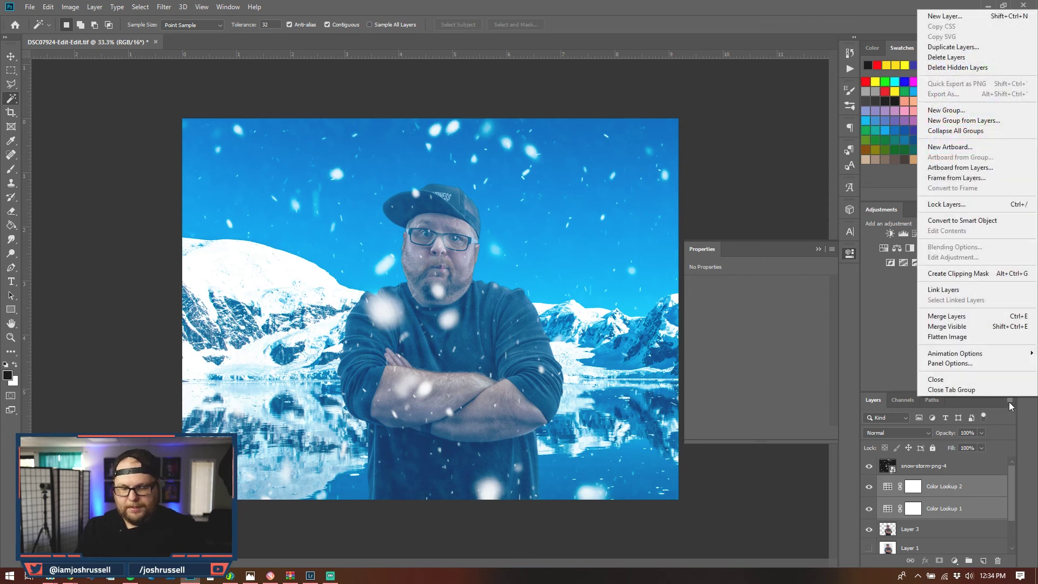
pyautogui.click(964, 123)
pyautogui.write('Color')
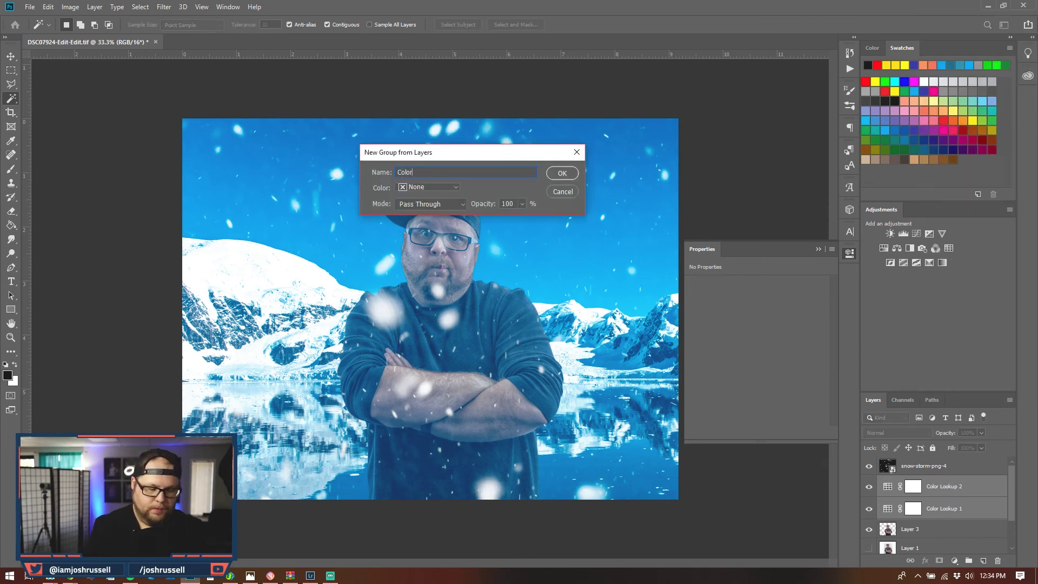
pyautogui.press('Return')
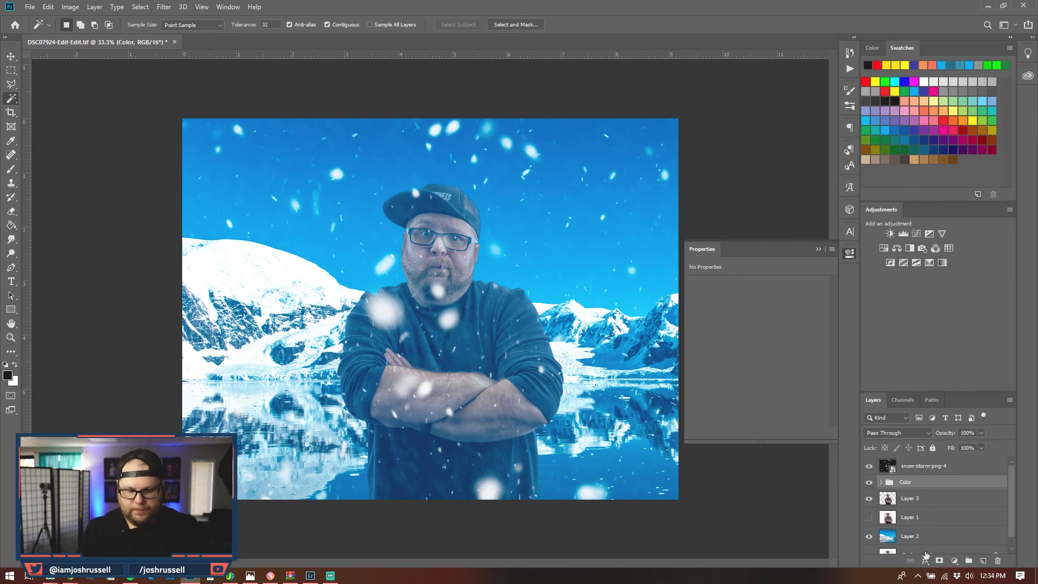
# Mask the grade off the man's face and arms, setting mask density to 63%.
pyautogui.click(939, 561)
pyautogui.click(12, 170)
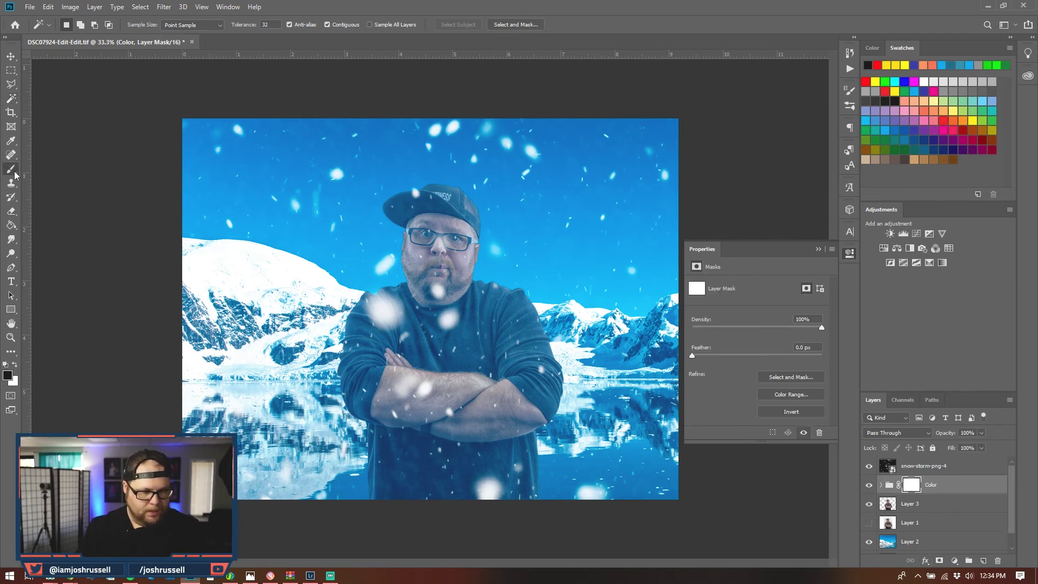
pyautogui.moveTo(433, 216)
pyautogui.mouseDown()
pyautogui.moveTo(417, 274)
pyautogui.moveTo(429, 296)
pyautogui.moveTo(463, 290)
pyautogui.moveTo(467, 243)
pyautogui.moveTo(441, 225)
pyautogui.moveTo(454, 258)
pyautogui.moveTo(443, 261)
pyautogui.moveTo(434, 222)
pyautogui.moveTo(464, 237)
pyautogui.moveTo(435, 283)
pyautogui.mouseUp()
pyautogui.moveTo(503, 392)
pyautogui.mouseDown()
pyautogui.moveTo(475, 405)
pyautogui.moveTo(442, 398)
pyautogui.moveTo(480, 387)
pyautogui.moveTo(415, 389)
pyautogui.moveTo(391, 364)
pyautogui.moveTo(404, 392)
pyautogui.moveTo(391, 412)
pyautogui.moveTo(385, 395)
pyautogui.moveTo(379, 424)
pyautogui.moveTo(507, 432)
pyautogui.moveTo(528, 420)
pyautogui.moveTo(513, 406)
pyautogui.moveTo(413, 404)
pyautogui.moveTo(430, 421)
pyautogui.moveTo(484, 429)
pyautogui.mouseUp()
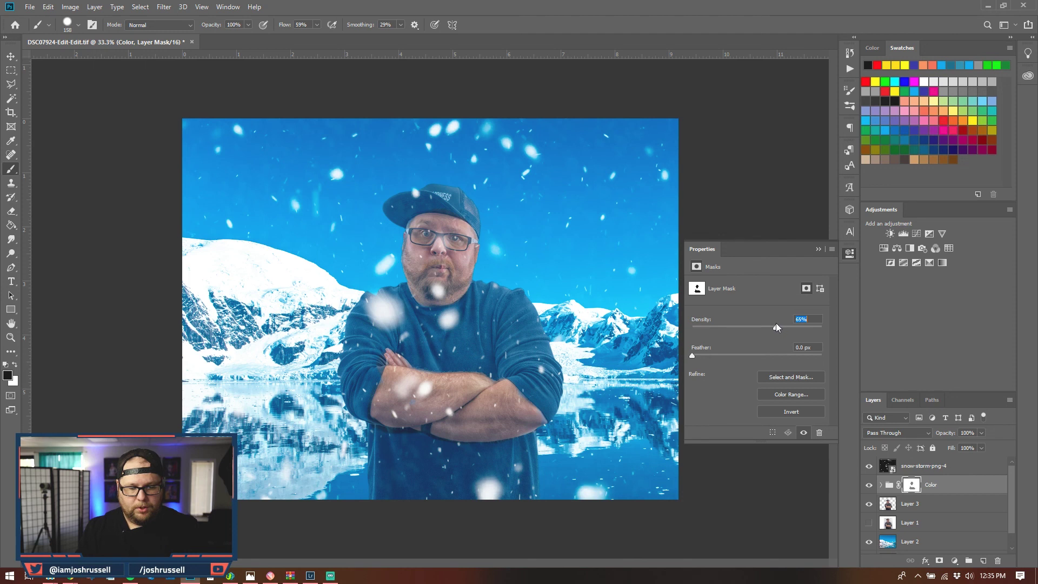
pyautogui.moveTo(776, 323); pyautogui.dragTo(774, 323)
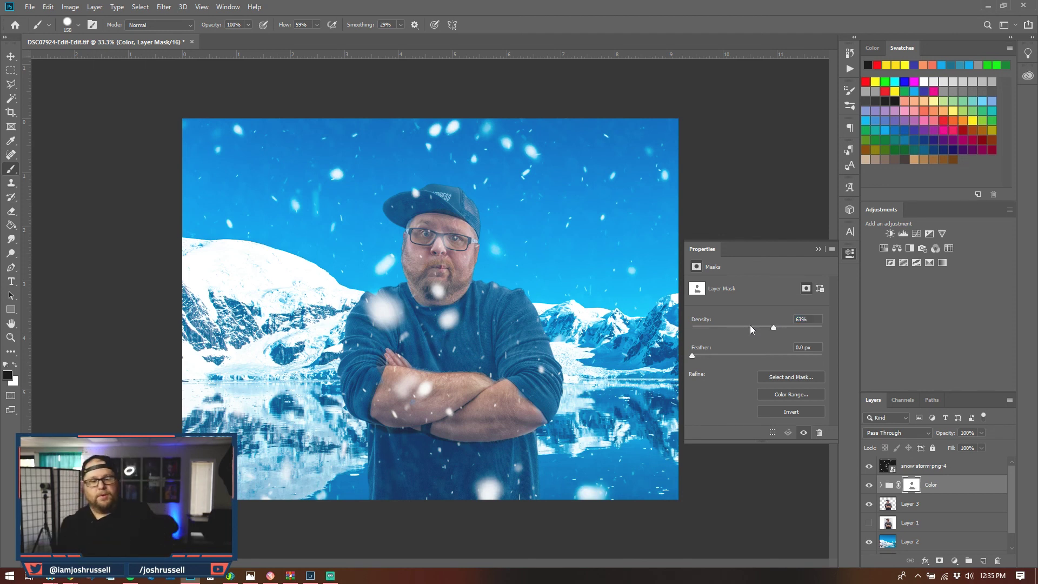